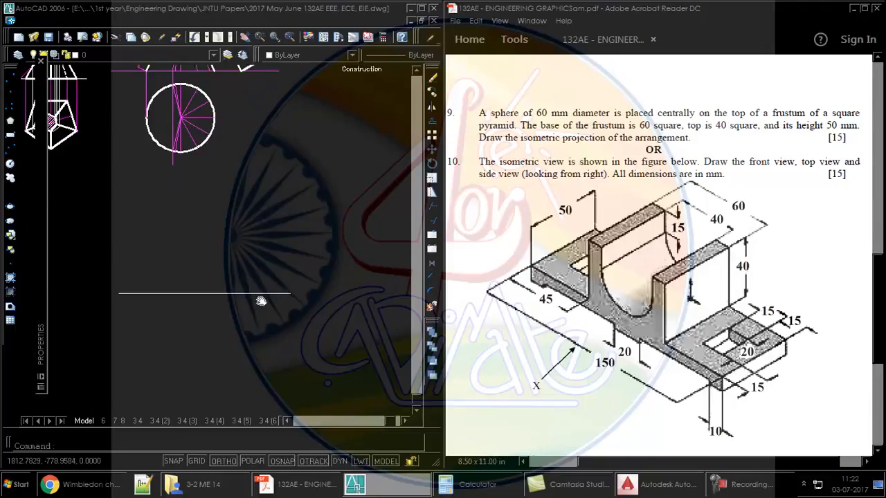
Step: Draw the frustum's 60 mm base edge and place it centrally on the horizontal ground line
{"action": "left_click", "coordinate": [182, 256]}
{"action": "left_click", "coordinate": [142, 269]}
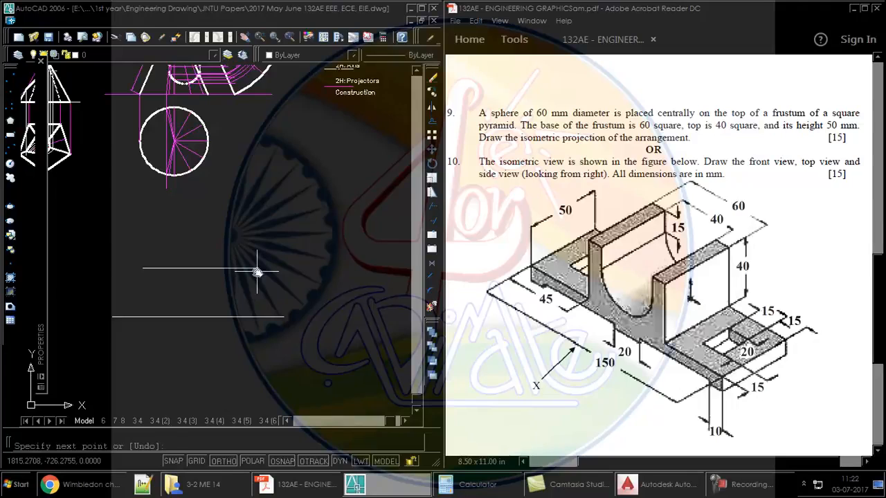
{"action": "key", "text": "Escape"}
{"action": "left_click", "coordinate": [236, 253]}
{"action": "left_click", "coordinate": [162, 298]}
{"action": "left_click", "coordinate": [174, 269]}
{"action": "left_click", "coordinate": [198, 316]}
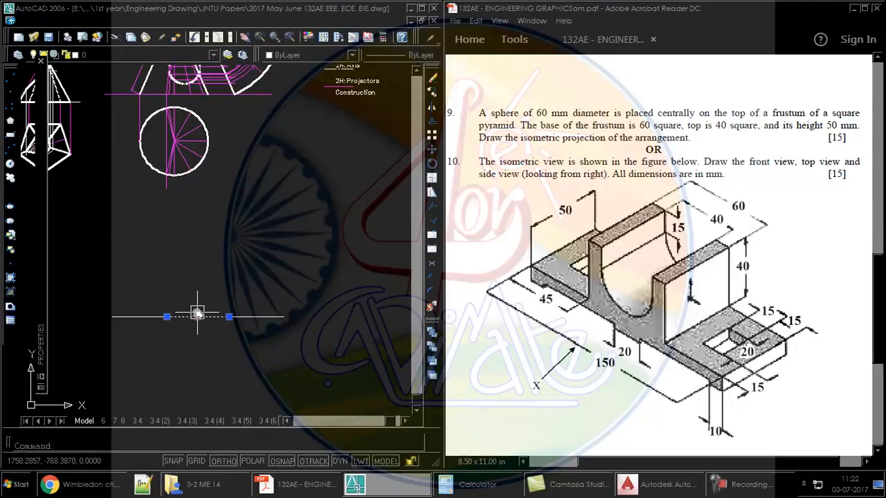
{"action": "middle_click_drag", "start_coordinate": [212, 295], "coordinate": [220, 267]}
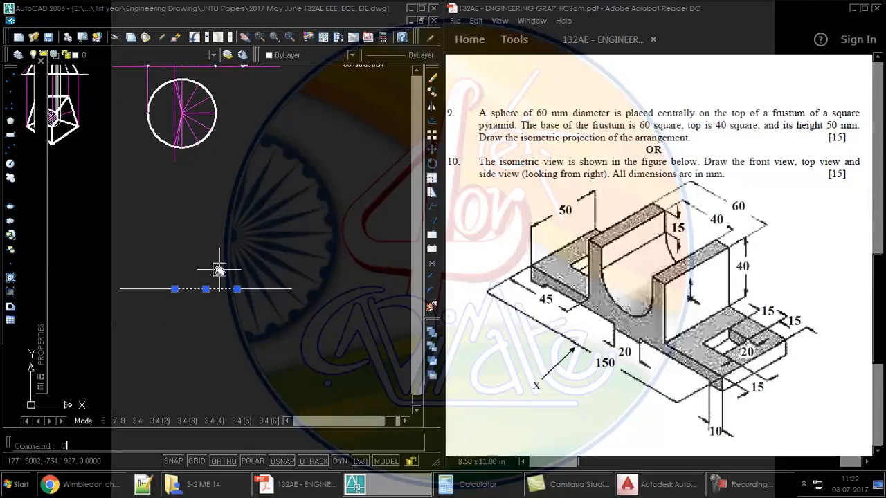
{"action": "type", "text": "o"}
{"action": "key", "text": "Return"}
{"action": "key", "text": "Escape"}
Step: Draw a 50 mm vertical axis line upward from the midpoint of the base edge
{"action": "type", "text": "l"}
{"action": "key", "text": "Return"}
{"action": "left_click", "coordinate": [206, 288]}
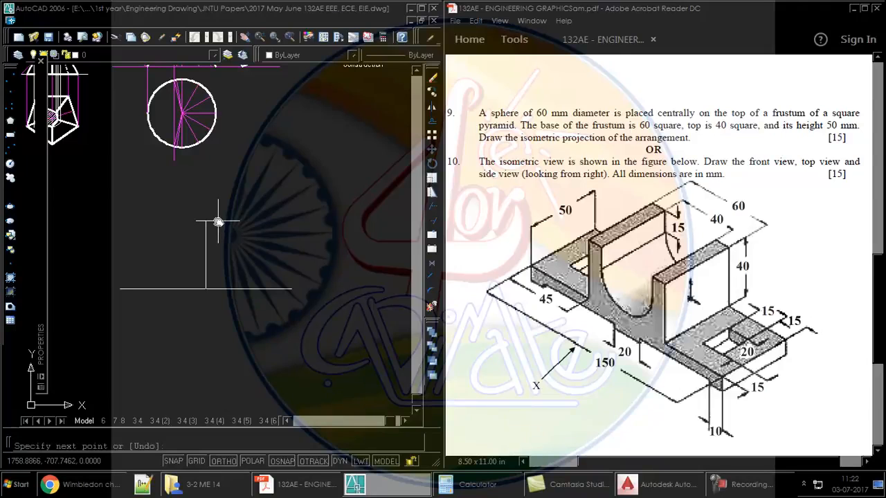
{"action": "type", "text": "50"}
{"action": "key", "text": "Return"}
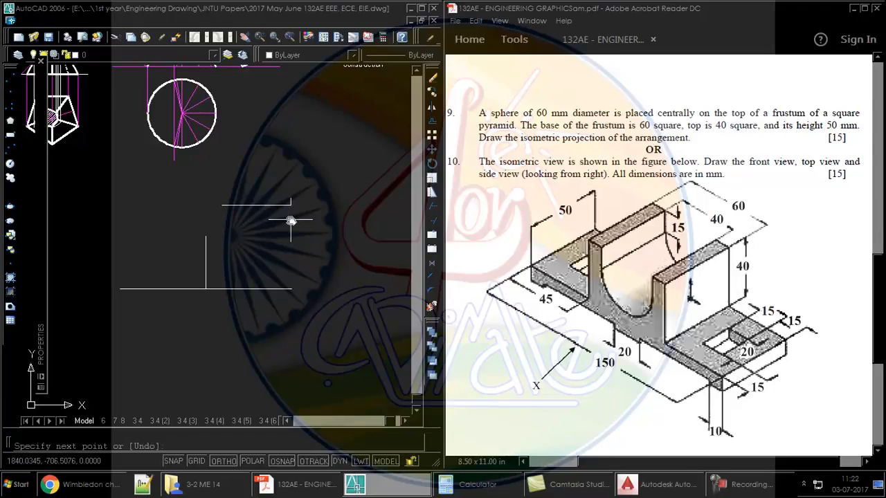
{"action": "key", "text": "Return"}
Step: Draw the frustum's 40 mm horizontal top edge and centre it on the upper end of the vertical axis
{"action": "key", "text": "Return"}
{"action": "left_click", "coordinate": [277, 181]}
{"action": "left_click", "coordinate": [248, 232]}
{"action": "left_click", "coordinate": [243, 205]}
{"action": "left_click", "coordinate": [206, 237]}
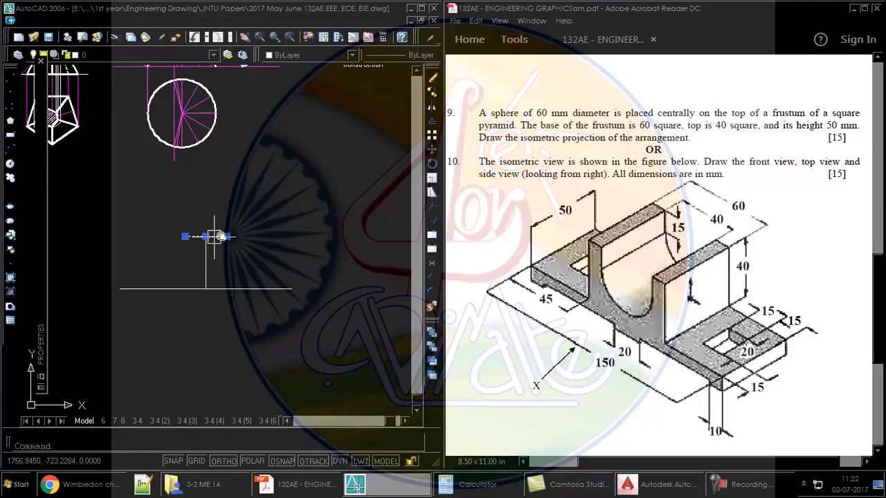
Step: Draw the two slanted sides of the frustum, joining the ends of the base edge to the ends of the top edge
{"action": "middle_click_drag", "start_coordinate": [254, 224], "coordinate": [249, 237]}
{"action": "type", "text": "l"}
{"action": "key", "text": "Return"}
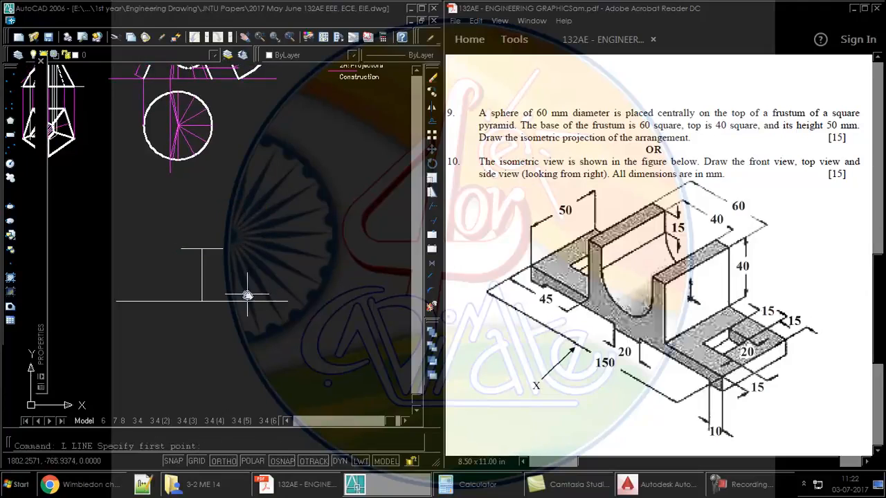
{"action": "left_click", "coordinate": [233, 301]}
{"action": "left_click", "coordinate": [223, 249]}
{"action": "left_click", "coordinate": [182, 249]}
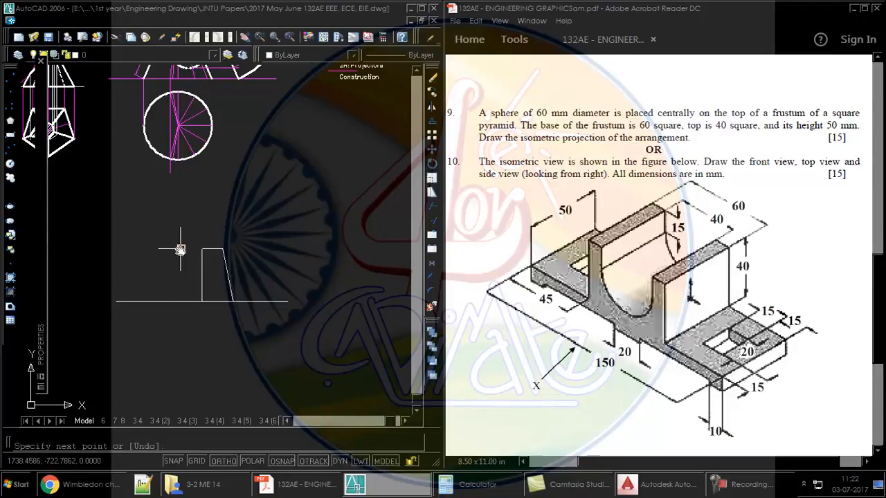
{"action": "left_click", "coordinate": [166, 301]}
{"action": "key", "text": "Return"}
Step: Draw a circle of diameter 60 mm beside the frustum to represent the sphere
{"action": "middle_click_drag", "start_coordinate": [301, 228], "coordinate": [301, 232]}
{"action": "type", "text": "c"}
{"action": "key", "text": "Return"}
{"action": "left_click", "coordinate": [274, 206]}
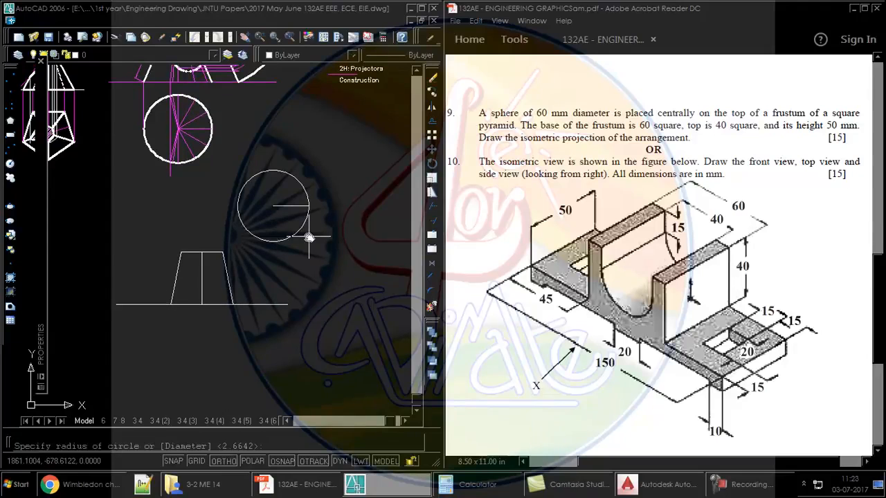
{"action": "type", "text": "D"}
{"action": "key", "text": "Return"}
{"action": "type", "text": "60"}
{"action": "key", "text": "Return"}
Step: Move the circle by its lowest point onto the midpoint of the frustum's top edge
{"action": "left_click", "coordinate": [309, 237]}
{"action": "left_click", "coordinate": [252, 206]}
{"action": "left_click", "coordinate": [274, 206]}
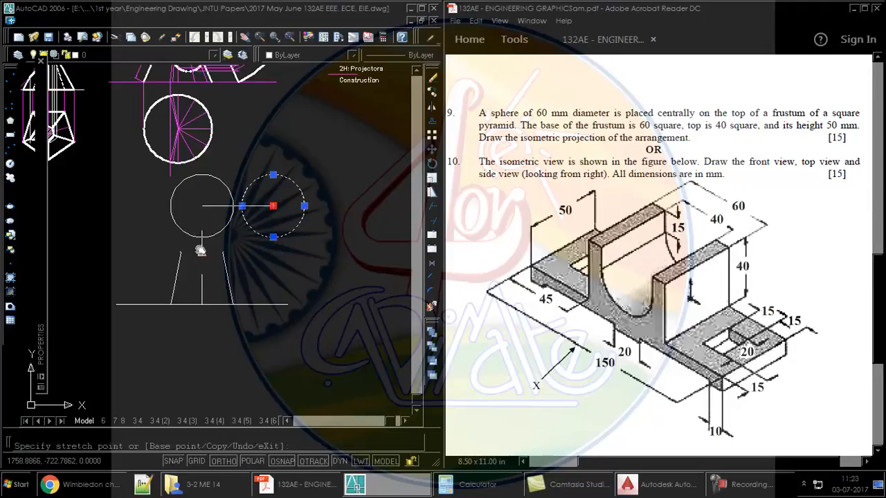
{"action": "key", "text": "Escape"}
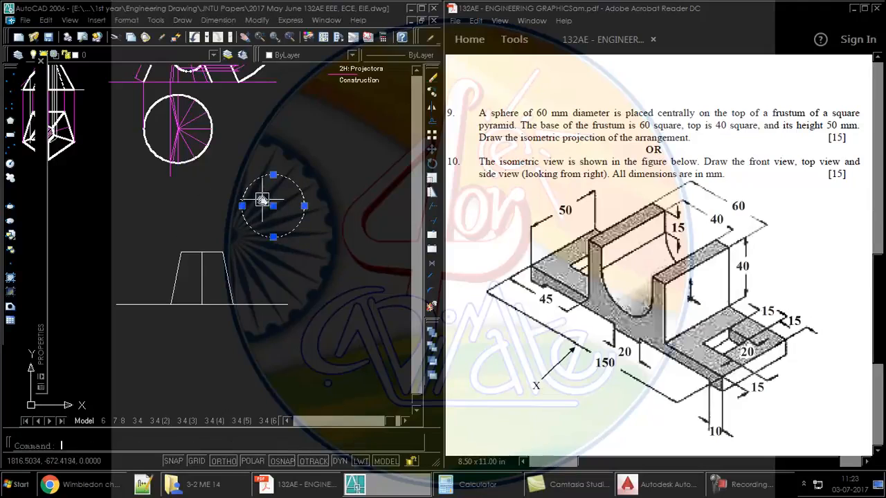
{"action": "left_click", "coordinate": [273, 237]}
{"action": "key", "text": "space"}
{"action": "left_click", "coordinate": [201, 253]}
{"action": "mouse_move", "coordinate": [301, 201]}
{"action": "middle_mouse_down"}
{"action": "mouse_move", "coordinate": [309, 141]}
{"action": "mouse_move", "coordinate": [315, 216]}
{"action": "mouse_move", "coordinate": [301, 168]}
{"action": "middle_mouse_up"}
{"action": "key", "text": "Escape"}
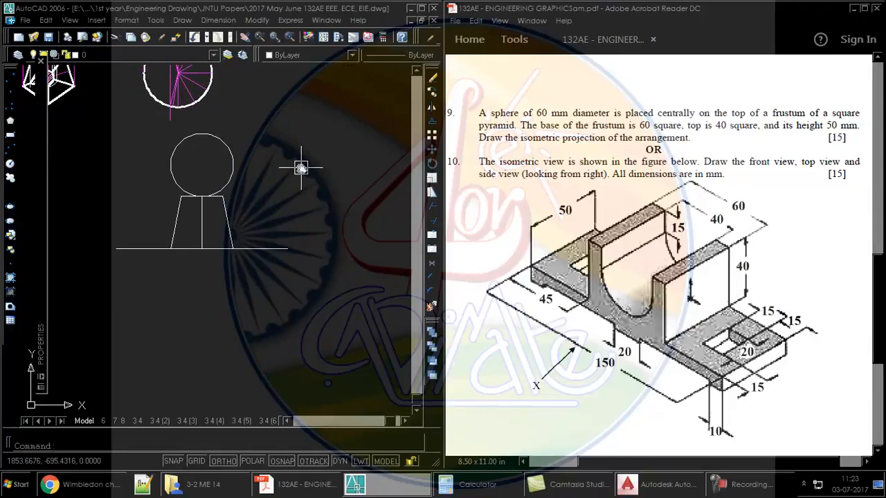
Step: Draw a vertical projector about 35 mm long downward from the left end of the frustum's base
{"action": "mouse_move", "coordinate": [295, 144]}
{"action": "middle_mouse_down"}
{"action": "mouse_move", "coordinate": [211, 202]}
{"action": "mouse_move", "coordinate": [207, 182]}
{"action": "mouse_move", "coordinate": [359, 144]}
{"action": "middle_mouse_up"}
{"action": "middle_click_drag", "start_coordinate": [318, 170], "coordinate": [317, 164]}
{"action": "type", "text": "L"}
{"action": "key", "text": "Return"}
{"action": "key", "text": "Escape"}
{"action": "type", "text": "l"}
{"action": "key", "text": "Return"}
{"action": "left_click", "coordinate": [191, 251]}
{"action": "left_click", "coordinate": [187, 287]}
{"action": "key", "text": "Escape"}
{"action": "middle_click_drag", "start_coordinate": [251, 286], "coordinate": [248, 278]}
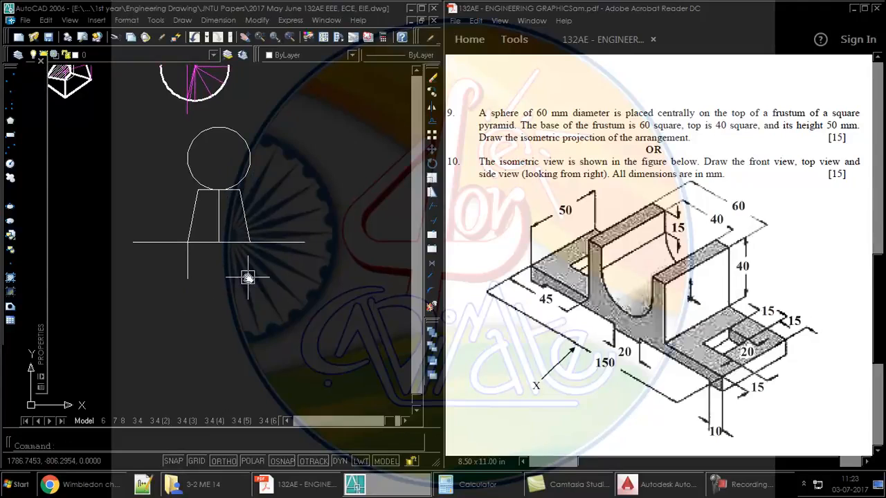
Step: Draw a 60 mm square below the front view, starting at the lower end of the left projector
{"action": "type", "text": "REC"}
{"action": "key", "text": "Return"}
{"action": "left_click", "coordinate": [191, 279]}
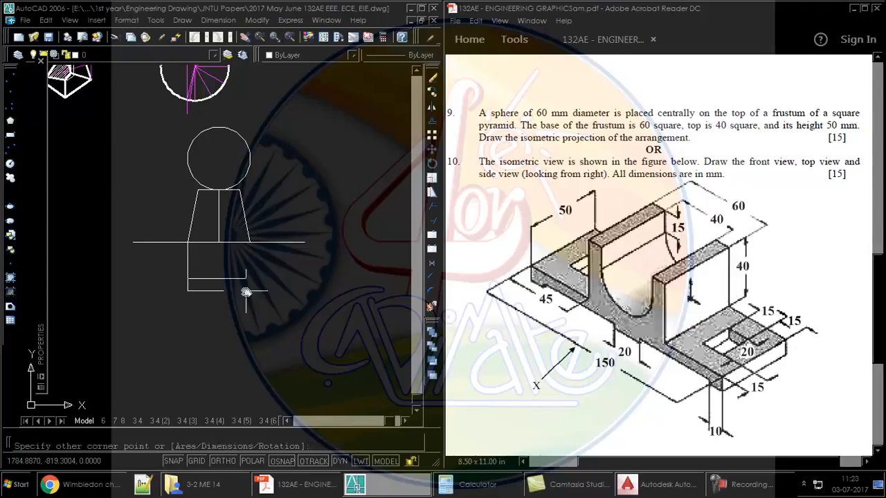
{"action": "type", "text": "d"}
{"action": "key", "text": "Return"}
{"action": "type", "text": "60"}
{"action": "key", "text": "Return"}
{"action": "left_click", "coordinate": [246, 291]}
Step: Draw the right vertical projector between the square's upper right corner and the right end of the frustum's base
{"action": "mouse_move", "coordinate": [271, 294]}
{"action": "middle_mouse_down"}
{"action": "mouse_move", "coordinate": [265, 303]}
{"action": "mouse_move", "coordinate": [261, 288]}
{"action": "middle_mouse_up"}
{"action": "type", "text": "L"}
{"action": "key", "text": "Return"}
{"action": "left_click", "coordinate": [247, 298]}
{"action": "left_click", "coordinate": [247, 255]}
{"action": "key", "text": "Return"}
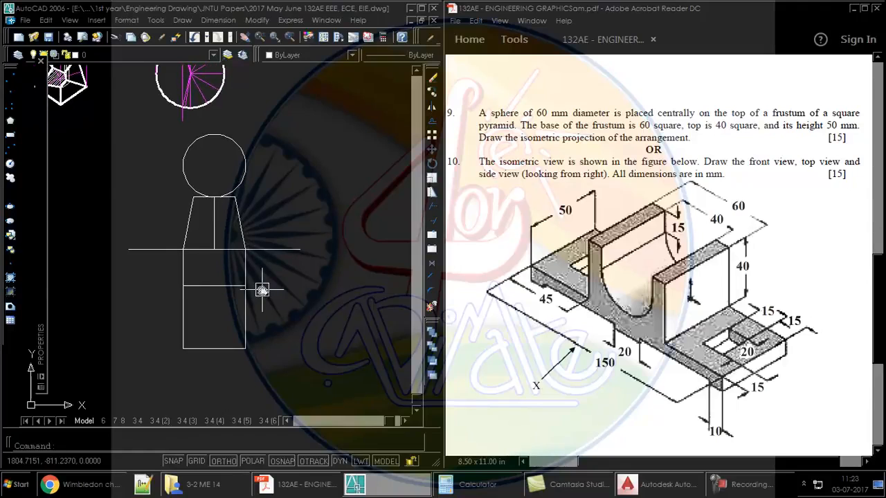
Step: Draw both diagonals across the 60 mm square in the top view
{"action": "type", "text": "L"}
{"action": "key", "text": "Return"}
{"action": "left_click", "coordinate": [245, 296]}
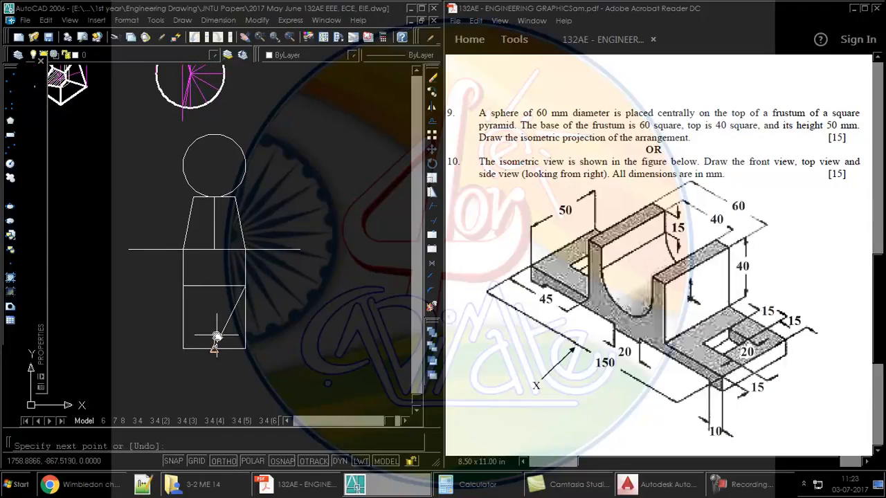
{"action": "left_click", "coordinate": [183, 349]}
{"action": "key", "text": "Return"}
{"action": "key", "text": "Return"}
{"action": "left_click", "coordinate": [184, 288]}
{"action": "left_click", "coordinate": [245, 348]}
{"action": "key", "text": "Return"}
Step: Draw a vertical projector from the frustum's axis down to the centre of the 60 mm square
{"action": "type", "text": "M"}
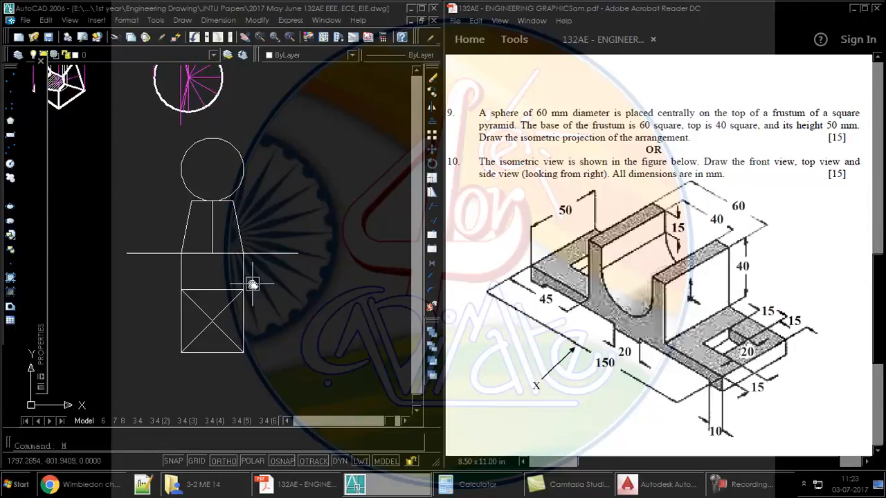
{"action": "key", "text": "BackSpace"}
{"action": "type", "text": "L"}
{"action": "key", "text": "Return"}
{"action": "key", "text": "Escape"}
Step: Copy the sphere's circle from its centre to the centre of the 60 mm square in the top view
{"action": "left_click", "coordinate": [240, 182]}
{"action": "type", "text": "Co"}
{"action": "key", "text": "Return"}
{"action": "left_click", "coordinate": [212, 169]}
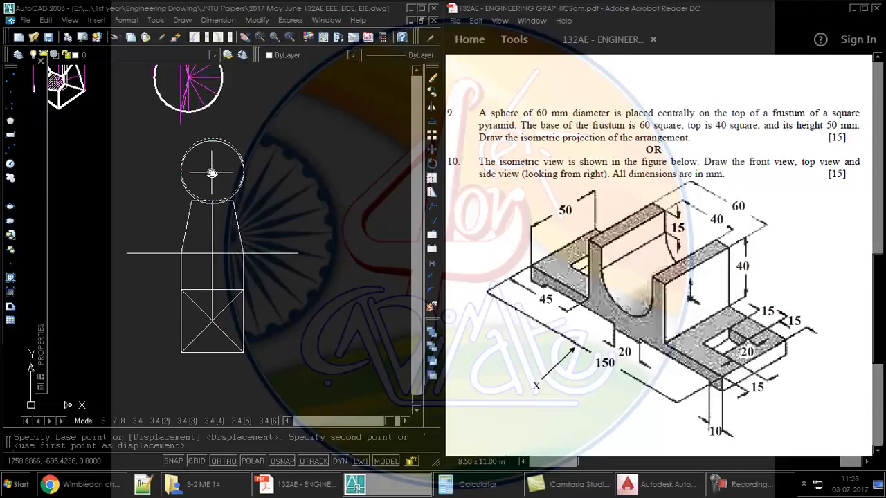
{"action": "left_click", "coordinate": [213, 315]}
{"action": "key", "text": "Return"}
{"action": "key", "text": "Return"}
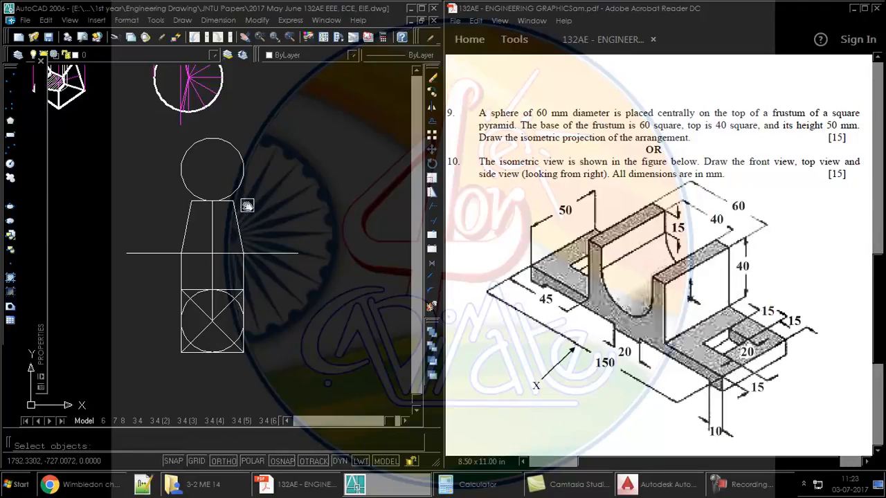
Step: Draw a square hanging from the frustum's top edge, taking its length and width from that 40 mm edge
{"action": "type", "text": "rec"}
{"action": "key", "text": "Return"}
{"action": "left_click", "coordinate": [193, 202]}
{"action": "type", "text": "d"}
{"action": "key", "text": "Return"}
{"action": "left_click", "coordinate": [193, 204]}
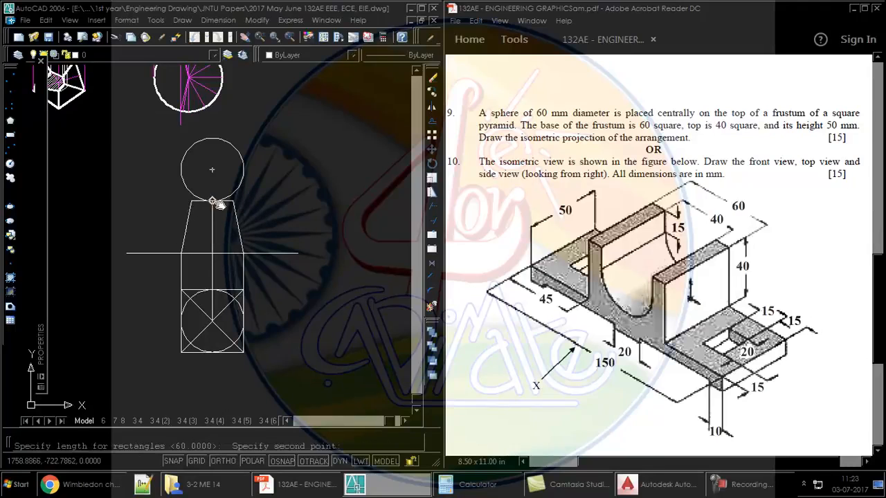
{"action": "left_click", "coordinate": [238, 206]}
{"action": "left_click", "coordinate": [191, 212]}
{"action": "left_click", "coordinate": [234, 214]}
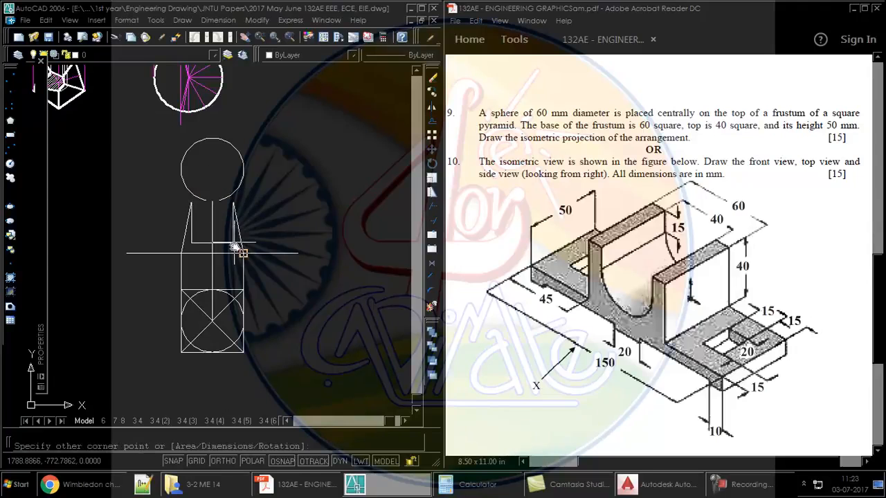
{"action": "left_click", "coordinate": [233, 242]}
Step: Move the 40 mm square straight down into the 60 mm square of the top view
{"action": "left_click", "coordinate": [238, 232]}
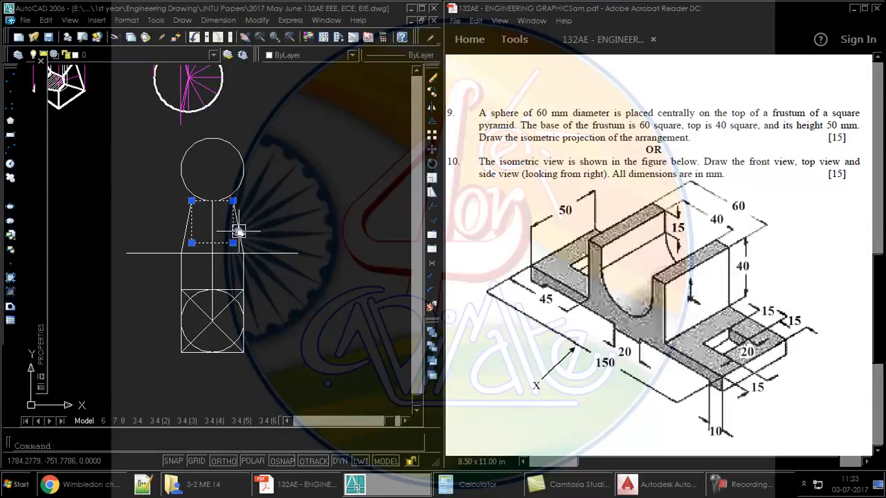
{"action": "type", "text": "m"}
{"action": "key", "text": "Return"}
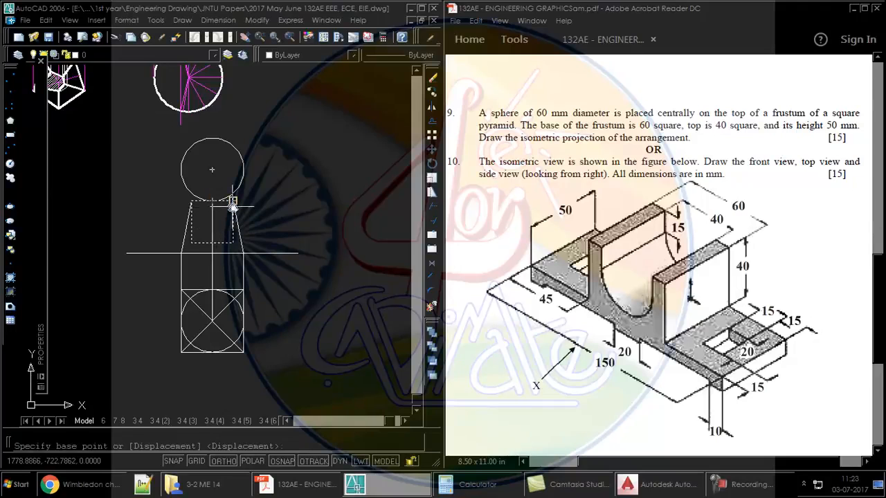
{"action": "left_click", "coordinate": [232, 202]}
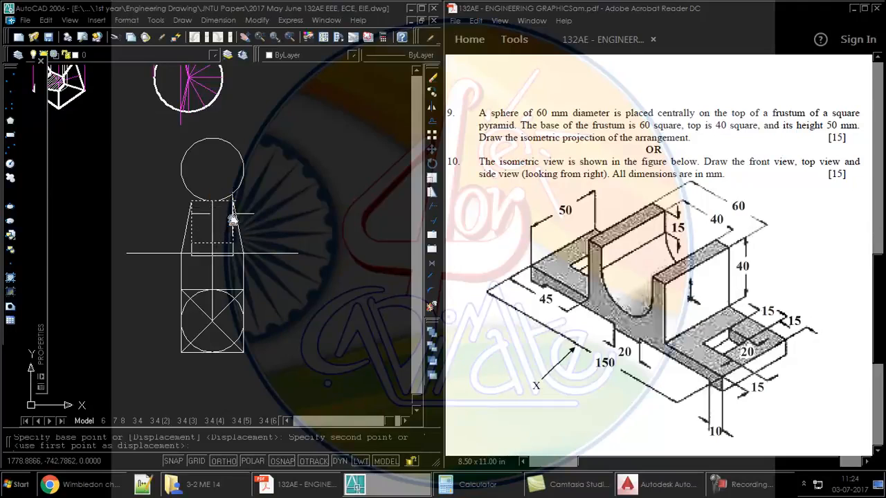
{"action": "scroll", "coordinate": [232, 300], "scroll_direction": "up", "scroll_amount": 3}
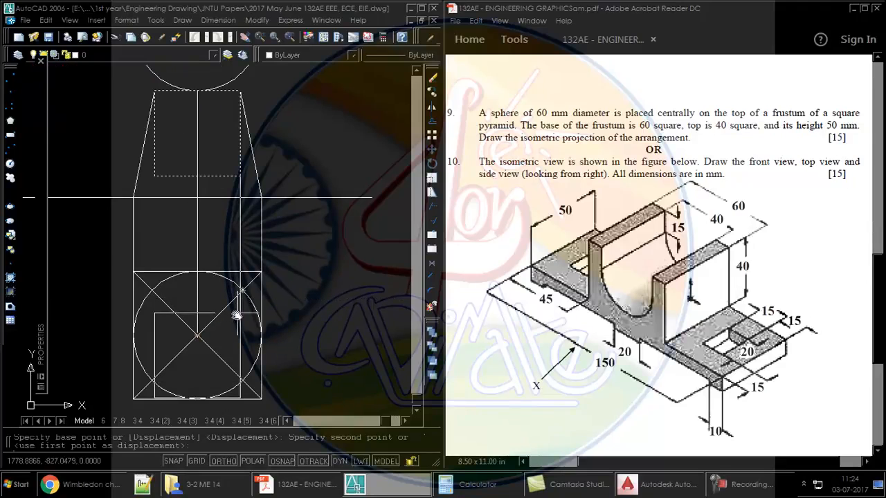
{"action": "scroll", "coordinate": [239, 299], "scroll_direction": "up", "scroll_amount": 3}
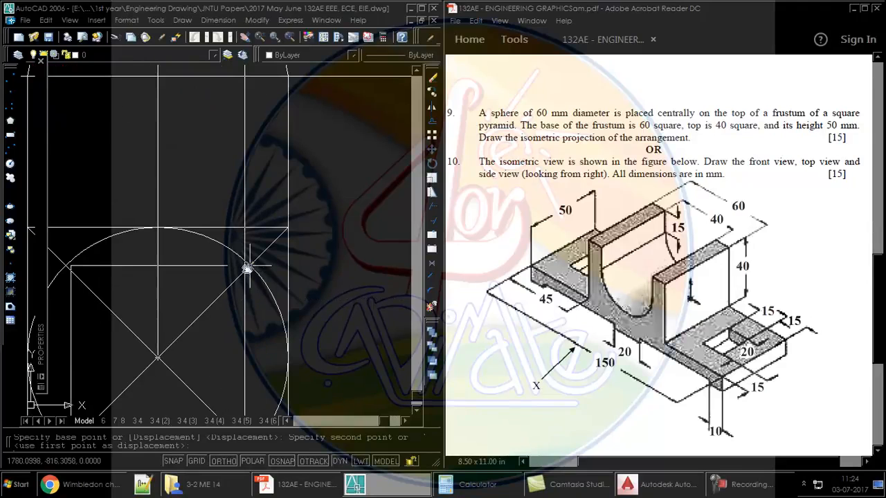
{"action": "left_click", "coordinate": [238, 303]}
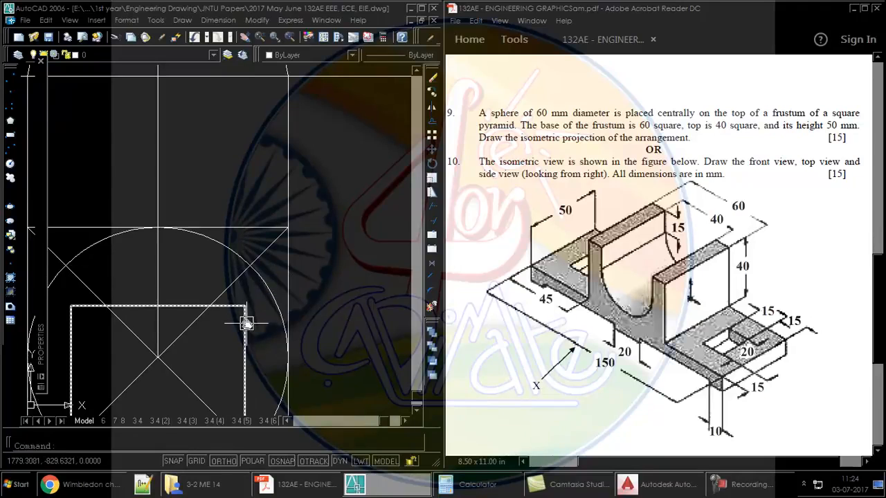
Step: Draw a diagonal across the 40 mm square from its upper left to its lower right corner
{"action": "middle_click_drag", "start_coordinate": [245, 316], "coordinate": [264, 273]}
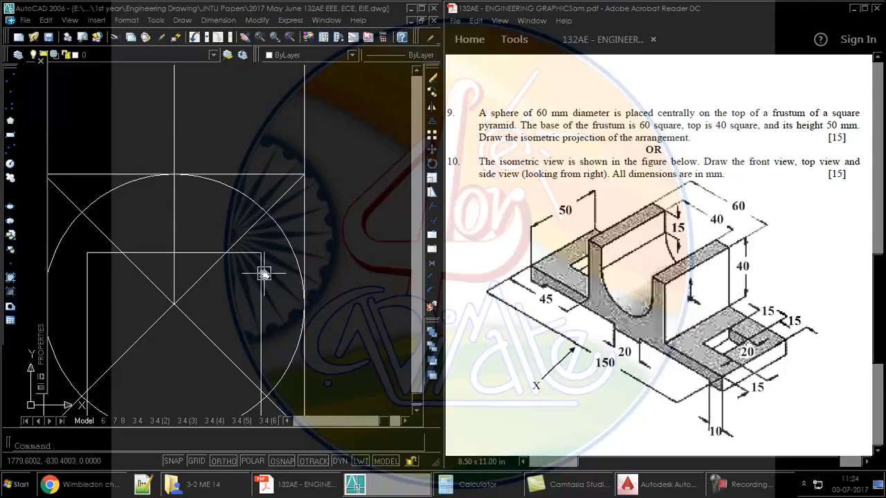
{"action": "type", "text": "L"}
{"action": "key", "text": "Return"}
{"action": "left_click", "coordinate": [88, 260]}
{"action": "middle_click_drag", "start_coordinate": [198, 359], "coordinate": [228, 280]}
{"action": "left_click", "coordinate": [295, 348]}
{"action": "key", "text": "Return"}
Step: Move the 40 mm square from its diagonal's midpoint onto the centre of the 60 mm square
{"action": "left_click", "coordinate": [288, 279]}
{"action": "type", "text": "m"}
{"action": "key", "text": "Return"}
{"action": "left_click", "coordinate": [203, 261]}
{"action": "left_click", "coordinate": [203, 225]}
Step: Erase the leftover helper diagonal of the 40 mm square from the top view
{"action": "left_click", "coordinate": [221, 283]}
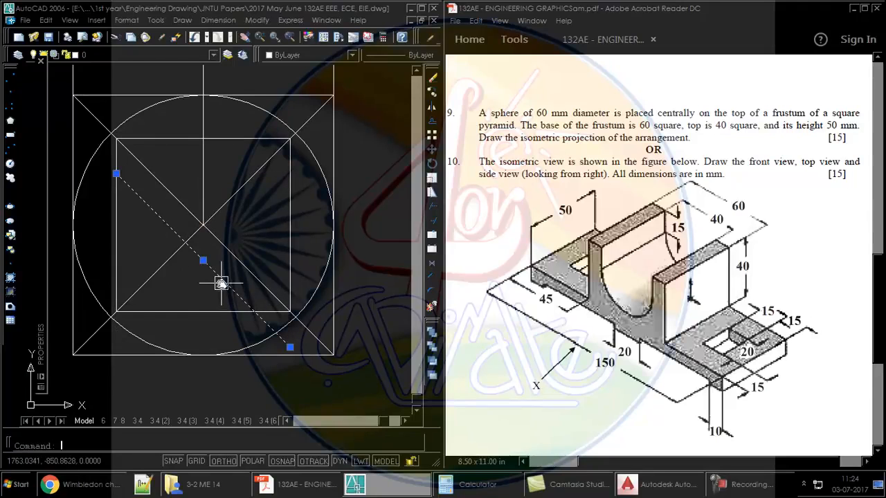
{"action": "scroll", "coordinate": [221, 283], "scroll_direction": "down", "scroll_amount": 5}
{"action": "key", "text": "Return"}
{"action": "middle_click_drag", "start_coordinate": [223, 299], "coordinate": [211, 297]}
{"action": "mouse_move", "coordinate": [401, 210]}
{"action": "middle_mouse_down"}
{"action": "mouse_move", "coordinate": [162, 269]}
{"action": "mouse_move", "coordinate": [387, 208]}
{"action": "mouse_move", "coordinate": [305, 239]}
{"action": "middle_mouse_up"}
{"action": "left_click", "coordinate": [336, 182]}
{"action": "left_click", "coordinate": [239, 275]}
{"action": "middle_click_drag", "start_coordinate": [268, 291], "coordinate": [262, 306]}
{"action": "type", "text": "E"}
{"action": "key", "text": "Return"}
Step: Draw a horizontal base line about 95 mm long to the right of the orthographic views for the isometric drawing
{"action": "middle_click_drag", "start_coordinate": [206, 297], "coordinate": [309, 233]}
{"action": "middle_click_drag", "start_coordinate": [217, 237], "coordinate": [181, 291]}
{"action": "scroll", "coordinate": [254, 269], "scroll_direction": "up", "scroll_amount": 2}
{"action": "type", "text": "L"}
{"action": "key", "text": "Return"}
{"action": "left_click", "coordinate": [214, 258]}
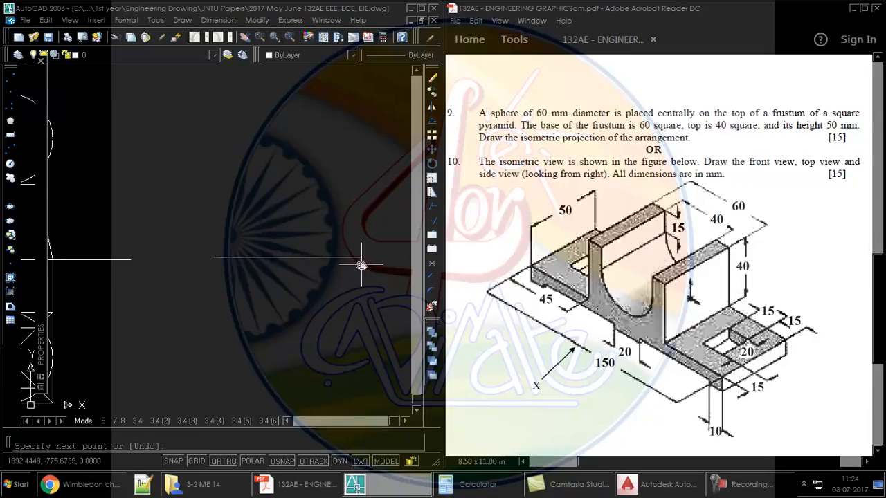
{"action": "left_click", "coordinate": [362, 265]}
{"action": "key", "text": "Return"}
{"action": "middle_click_drag", "start_coordinate": [313, 291], "coordinate": [306, 319]}
{"action": "type", "text": "V"}
{"action": "key", "text": "Return"}
{"action": "key", "text": "Escape"}
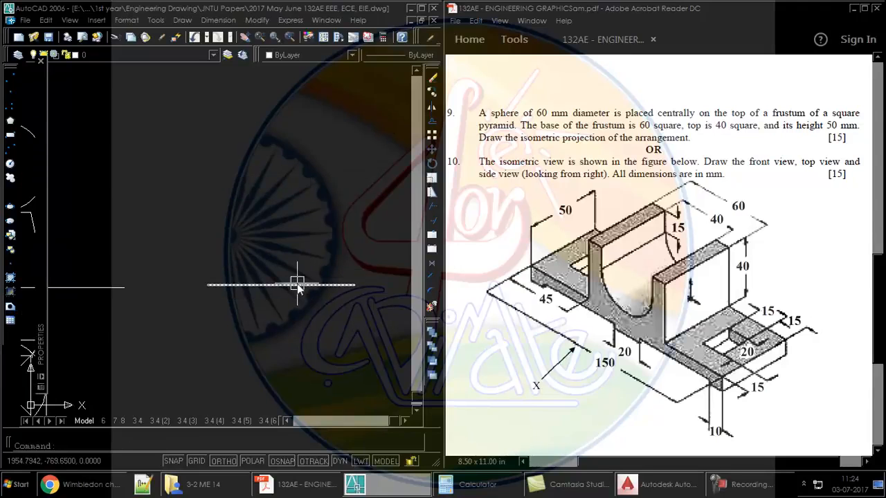
{"action": "type", "text": "L"}
{"action": "key", "text": "Return"}
{"action": "key", "text": "Escape"}
Step: Switch the snap type in the drafting settings to isometric snap
{"action": "right_click", "coordinate": [173, 462]}
{"action": "left_click", "coordinate": [203, 450]}
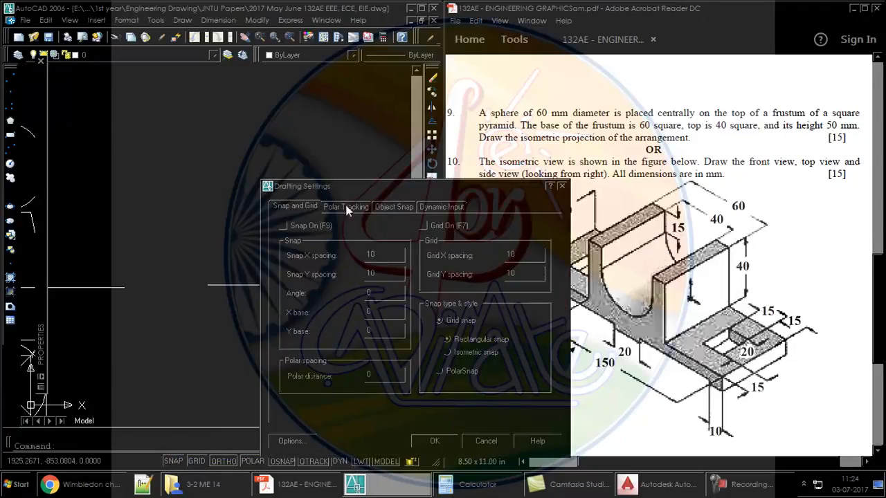
{"action": "left_click", "coordinate": [415, 374]}
{"action": "left_click", "coordinate": [411, 375]}
{"action": "left_click", "coordinate": [217, 313]}
Step: Draw a 60 mm isometric base edge from the midpoint of the new base line, rising to the upper left
{"action": "middle_click_drag", "start_coordinate": [245, 315], "coordinate": [273, 285]}
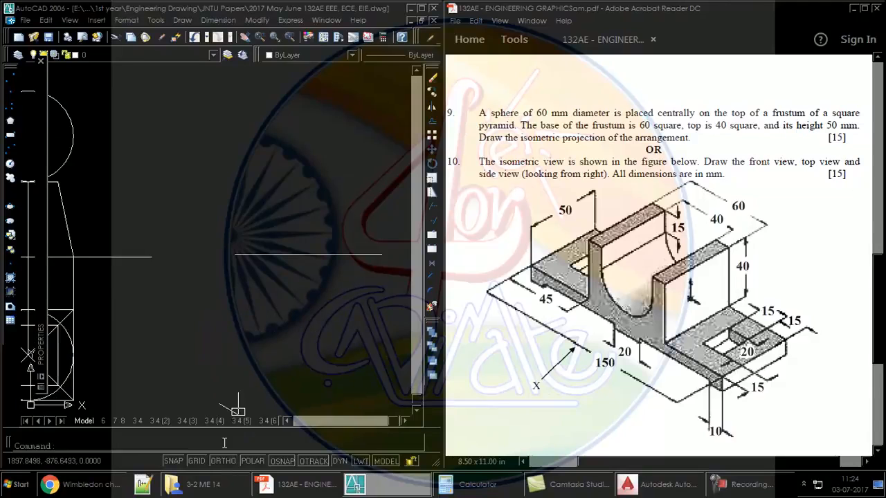
{"action": "scroll", "coordinate": [224, 312], "scroll_direction": "down", "scroll_amount": 4}
{"action": "type", "text": "L"}
{"action": "key", "text": "Return"}
{"action": "left_click", "coordinate": [262, 288]}
{"action": "scroll", "coordinate": [192, 216], "scroll_direction": "up", "scroll_amount": 2}
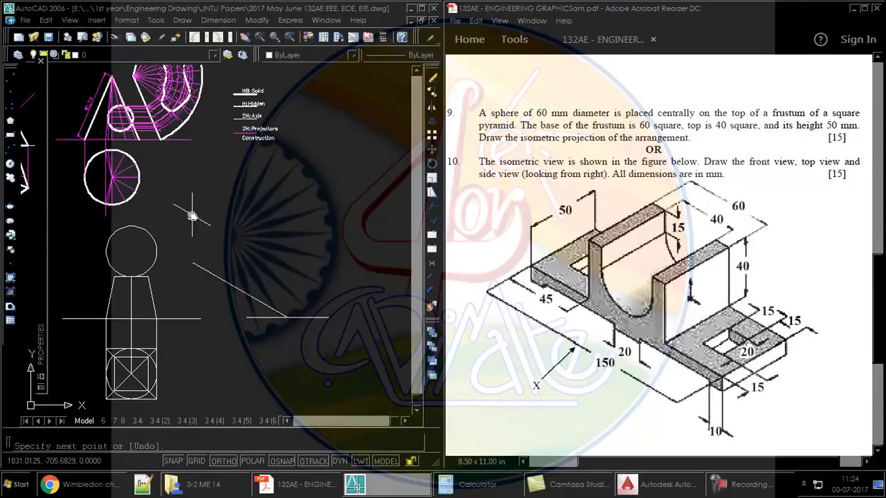
{"action": "type", "text": "60"}
{"action": "key", "text": "Return"}
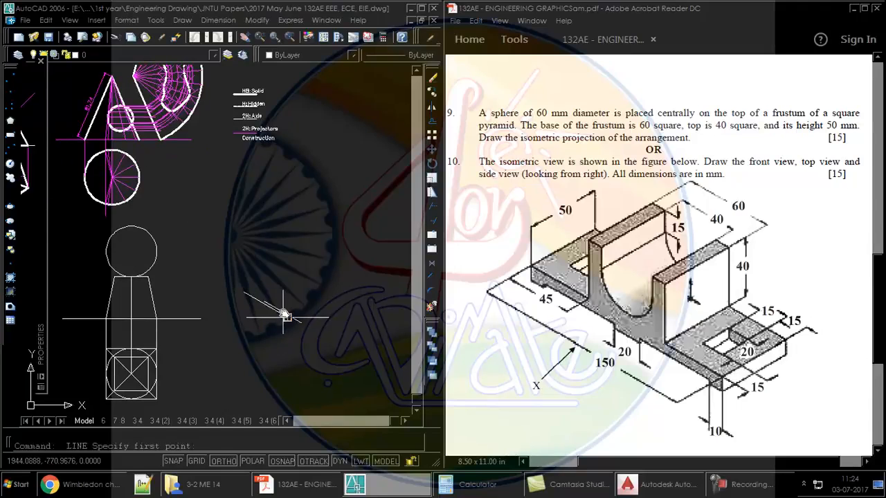
Step: Draw a second 60 mm isometric base edge from the same midpoint, rising to the upper right
{"action": "key", "text": "F5"}
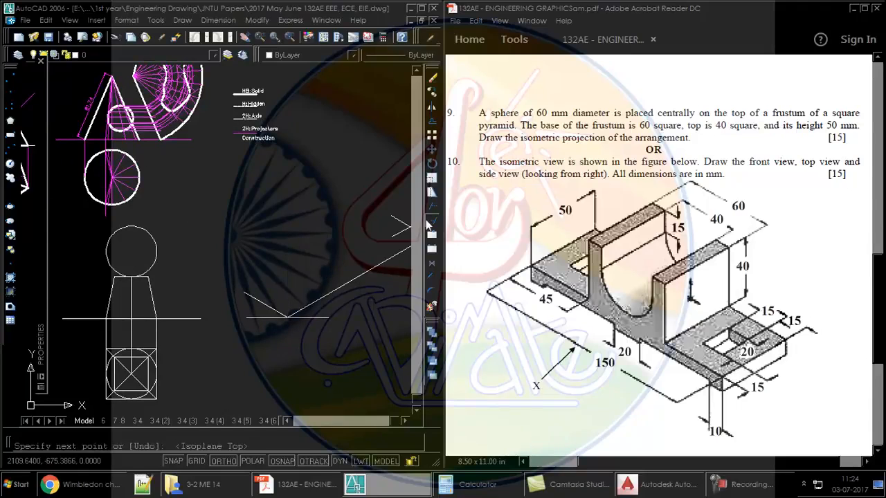
{"action": "key", "text": "Return"}
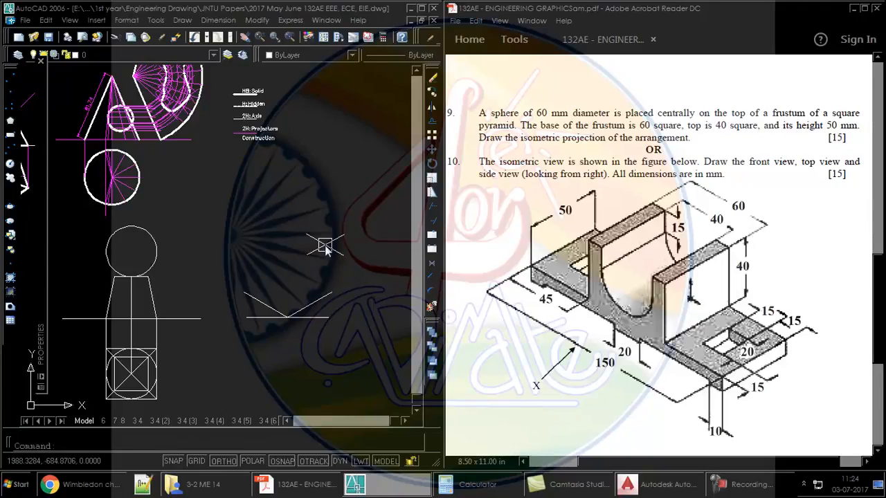
Step: Copy the right base edge to the far end of the left base edge
{"action": "scroll", "coordinate": [326, 247], "scroll_direction": "up", "scroll_amount": 2}
{"action": "middle_click_drag", "start_coordinate": [309, 293], "coordinate": [289, 286]}
{"action": "left_click", "coordinate": [296, 312]}
{"action": "middle_click_drag", "start_coordinate": [310, 246], "coordinate": [285, 266]}
{"action": "type", "text": "CO"}
{"action": "key", "text": "Return"}
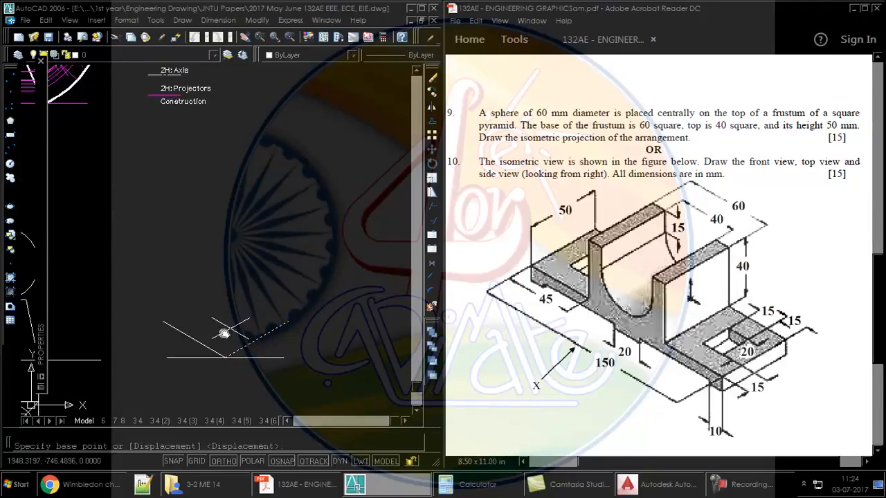
{"action": "left_click", "coordinate": [211, 361]}
{"action": "key", "text": "Escape"}
{"action": "key", "text": "Return"}
{"action": "left_click", "coordinate": [237, 349]}
{"action": "key", "text": "Return"}
{"action": "left_click", "coordinate": [225, 358]}
{"action": "left_click", "coordinate": [163, 322]}
{"action": "key", "text": "Return"}
Step: Copy the left base edge to the far end of the right base edge to close the base rhombus
{"action": "key", "text": "Return"}
{"action": "left_click", "coordinate": [201, 344]}
{"action": "key", "text": "Return"}
{"action": "left_click", "coordinate": [225, 358]}
{"action": "left_click", "coordinate": [288, 322]}
{"action": "key", "text": "Return"}
Step: Draw the horizontal diagonal joining the left and right corners of the base rhombus
{"action": "type", "text": "L"}
{"action": "middle_click_drag", "start_coordinate": [288, 287], "coordinate": [275, 293]}
{"action": "key", "text": "Return"}
{"action": "left_click", "coordinate": [153, 330]}
{"action": "left_click", "coordinate": [278, 329]}
{"action": "key", "text": "Return"}
Step: Draw a 50 mm vertical axis upward from the midpoint of the base rhombus's diagonal
{"action": "key", "text": "Return"}
{"action": "left_click", "coordinate": [212, 339]}
{"action": "key", "text": "F5"}
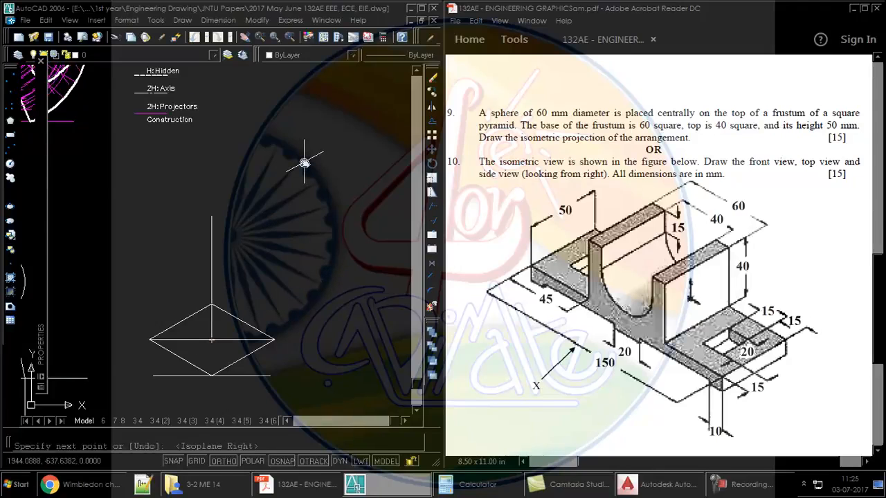
{"action": "key", "text": "Return"}
Step: Draw a 40 mm isometric line rising to the upper right and copy it by its midpoint onto the axis's upper end
{"action": "middle_click_drag", "start_coordinate": [269, 207], "coordinate": [269, 176]}
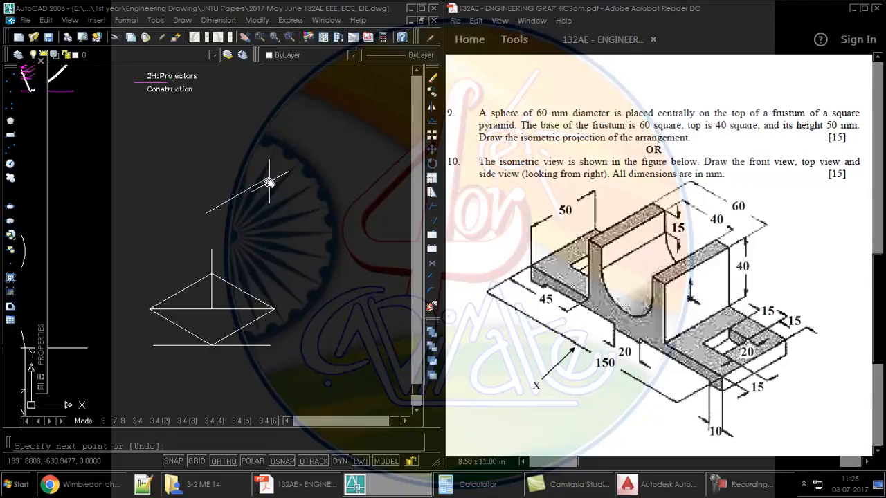
{"action": "key", "text": "Return"}
{"action": "left_click", "coordinate": [269, 183]}
{"action": "left_click", "coordinate": [232, 217]}
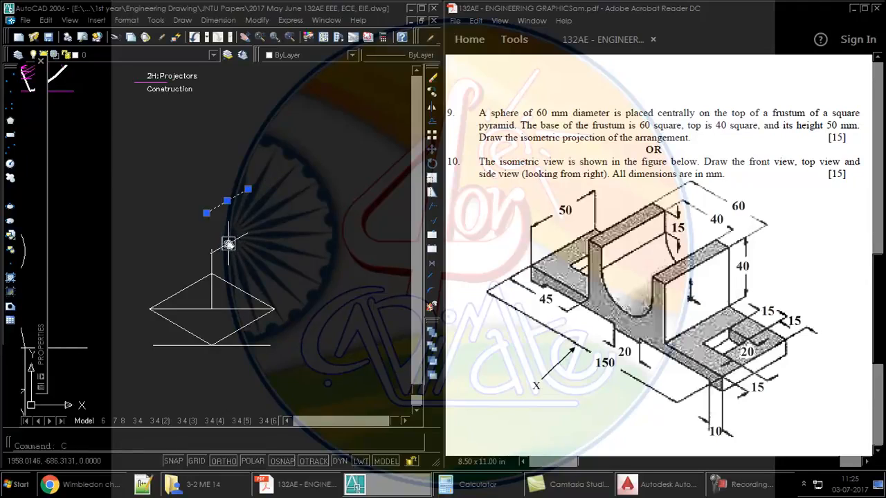
{"action": "type", "text": "CO"}
{"action": "key", "text": "Return"}
{"action": "left_click", "coordinate": [227, 201]}
{"action": "left_click", "coordinate": [212, 249]}
Step: Erase the original 40 mm line left above the isometric drawing
{"action": "key", "text": "Return"}
{"action": "left_click", "coordinate": [234, 236]}
{"action": "left_click", "coordinate": [252, 207]}
{"action": "left_click", "coordinate": [232, 179]}
{"action": "key", "text": "Escape"}
{"action": "left_click", "coordinate": [249, 209]}
{"action": "left_click", "coordinate": [228, 180]}
{"action": "key", "text": "Delete"}
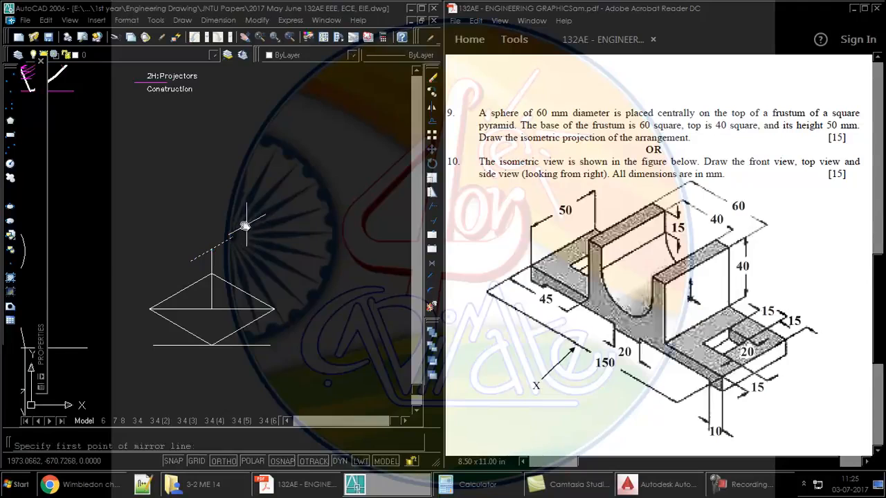
Step: Mirror the 40 mm line at the axis's upper end about the vertical axis, keeping the original
{"action": "left_click", "coordinate": [214, 243]}
{"action": "left_click", "coordinate": [214, 282]}
{"action": "key", "text": "Return"}
Step: Copy the mirrored 40 mm line from its midpoint to both ends of the rising 40 mm line
{"action": "mouse_move", "coordinate": [273, 226]}
{"action": "middle_mouse_down"}
{"action": "mouse_move", "coordinate": [270, 209]}
{"action": "mouse_move", "coordinate": [272, 242]}
{"action": "middle_mouse_up"}
{"action": "type", "text": "co"}
{"action": "key", "text": "Return"}
{"action": "left_click", "coordinate": [215, 247]}
{"action": "left_click", "coordinate": [194, 261]}
{"action": "left_click", "coordinate": [234, 237]}
{"action": "key", "text": "Return"}
Step: Try to copy the mirrored centre line to its own upper end as another edge of the top square
{"action": "key", "text": "Return"}
{"action": "left_click", "coordinate": [225, 245]}
{"action": "key", "text": "Return"}
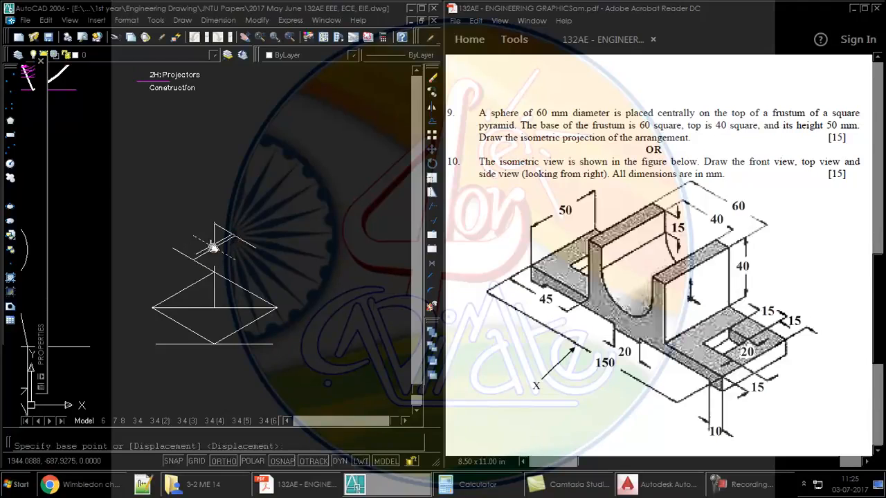
{"action": "left_click", "coordinate": [214, 248]}
{"action": "left_click", "coordinate": [194, 237]}
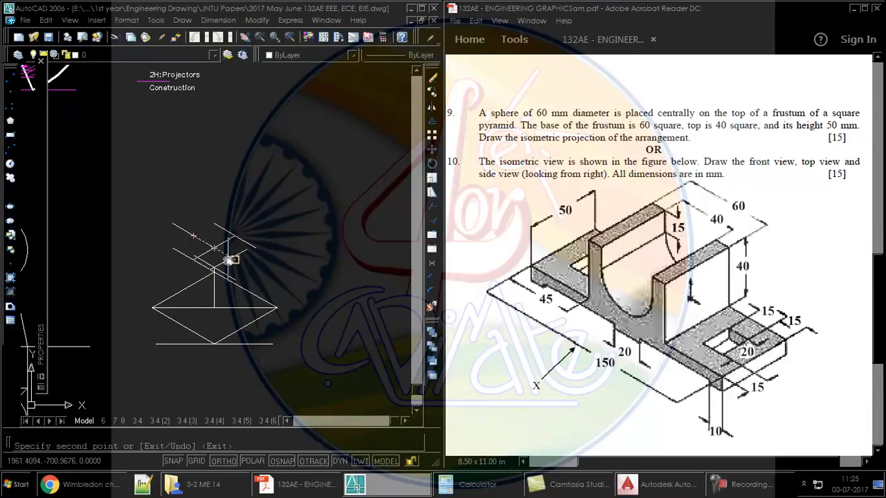
{"action": "scroll", "coordinate": [211, 244], "scroll_direction": "up", "scroll_amount": 2}
{"action": "key", "text": "Return"}
{"action": "left_click", "coordinate": [160, 226]}
Step: Copy the rising 40 mm line from its midpoint to both ends of the mirrored line, completing the frustum's top rhombus
{"action": "middle_click_drag", "start_coordinate": [202, 232], "coordinate": [204, 212]}
{"action": "left_click", "coordinate": [243, 216]}
{"action": "type", "text": "co"}
{"action": "key", "text": "Return"}
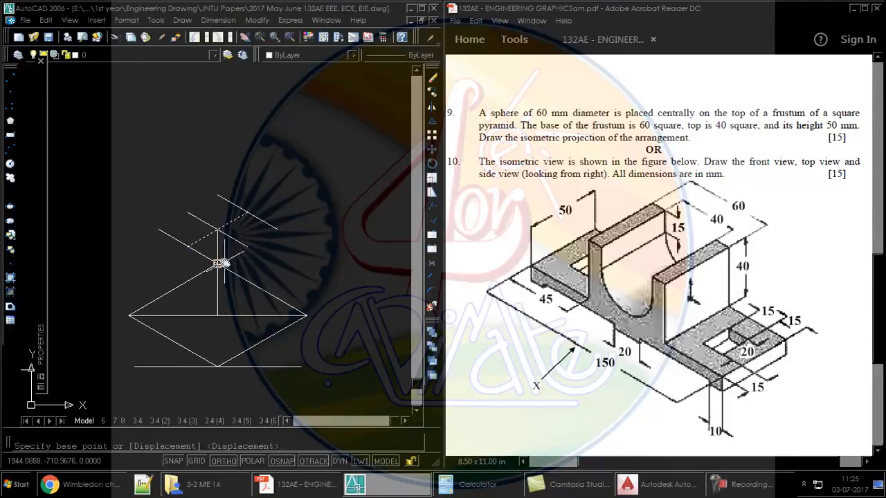
{"action": "left_click", "coordinate": [220, 229]}
{"action": "left_click", "coordinate": [192, 213]}
{"action": "left_click", "coordinate": [244, 247]}
{"action": "key", "text": "Return"}
Step: Draw the two slanted frustum edges joining the left and right corners of the top rhombus to the matching base corners
{"action": "middle_click_drag", "start_coordinate": [238, 216], "coordinate": [232, 201]}
{"action": "scroll", "coordinate": [228, 205], "scroll_direction": "up", "scroll_amount": 2}
{"action": "scroll", "coordinate": [291, 159], "scroll_direction": "down", "scroll_amount": 4}
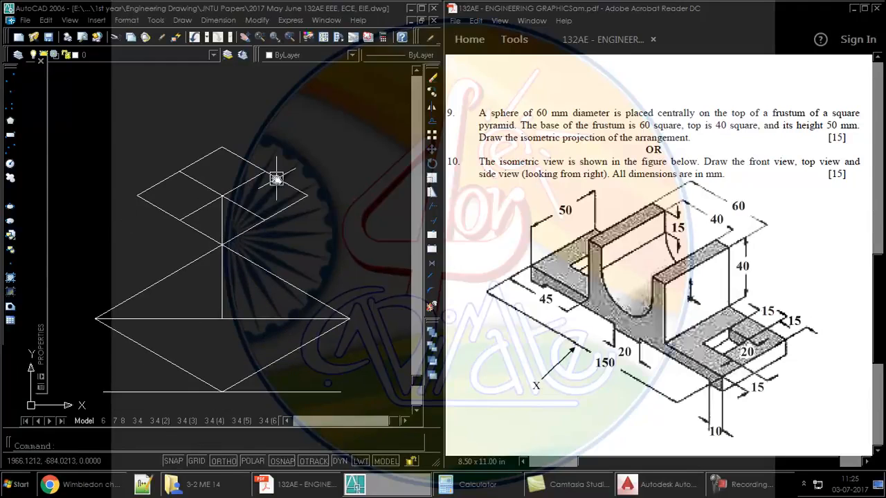
{"action": "type", "text": "l"}
{"action": "key", "text": "Return"}
{"action": "left_click", "coordinate": [295, 180]}
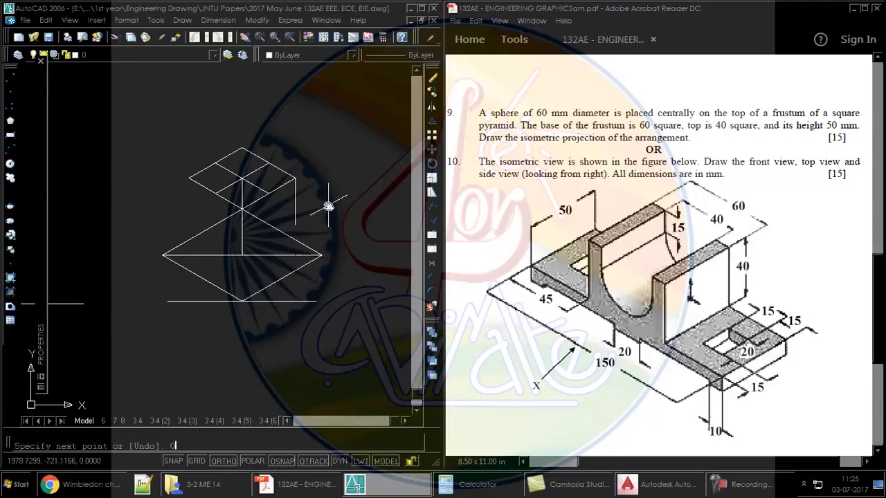
{"action": "left_click", "coordinate": [322, 254]}
{"action": "key", "text": "Return"}
{"action": "key", "text": "Return"}
{"action": "left_click", "coordinate": [173, 256]}
{"action": "key", "text": "Return"}
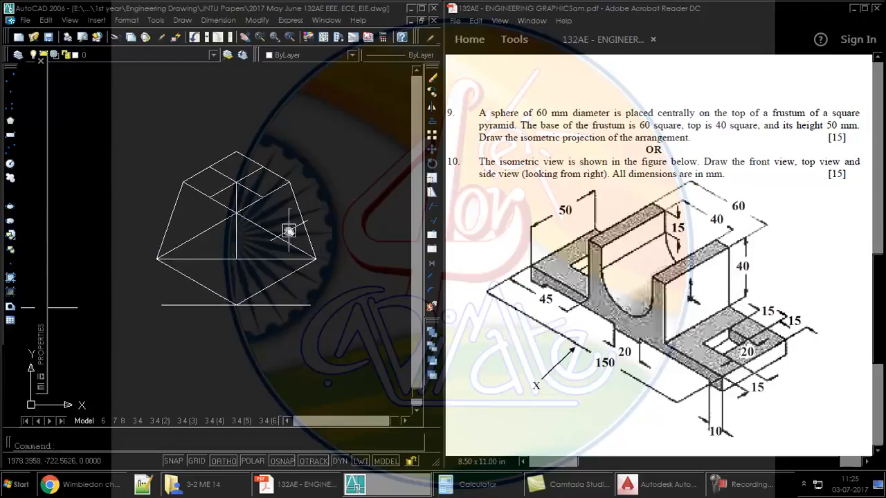
Step: Draw a horizontal line and a 30-degree line, each about 140 mm long, from a common point right of the isometric drawing
{"action": "scroll", "coordinate": [240, 248], "scroll_direction": "down", "scroll_amount": 2}
{"action": "middle_click_drag", "start_coordinate": [289, 230], "coordinate": [234, 252]}
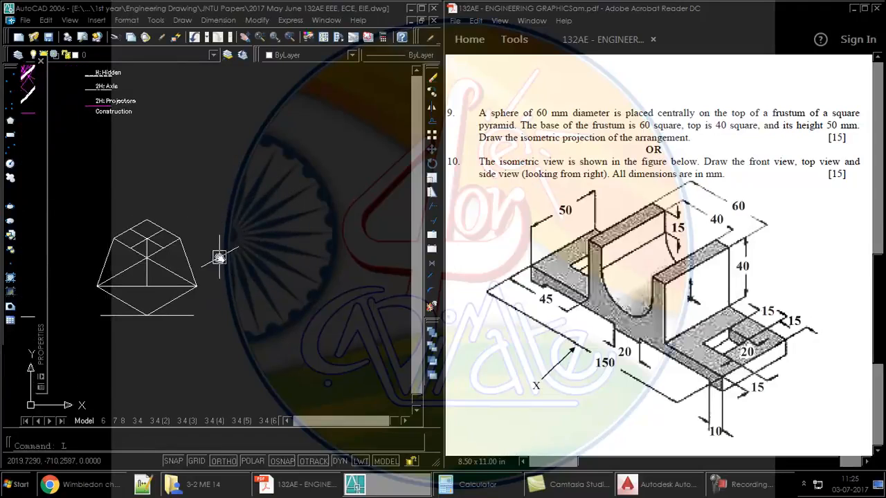
{"action": "key", "text": "Return"}
{"action": "left_click", "coordinate": [216, 253]}
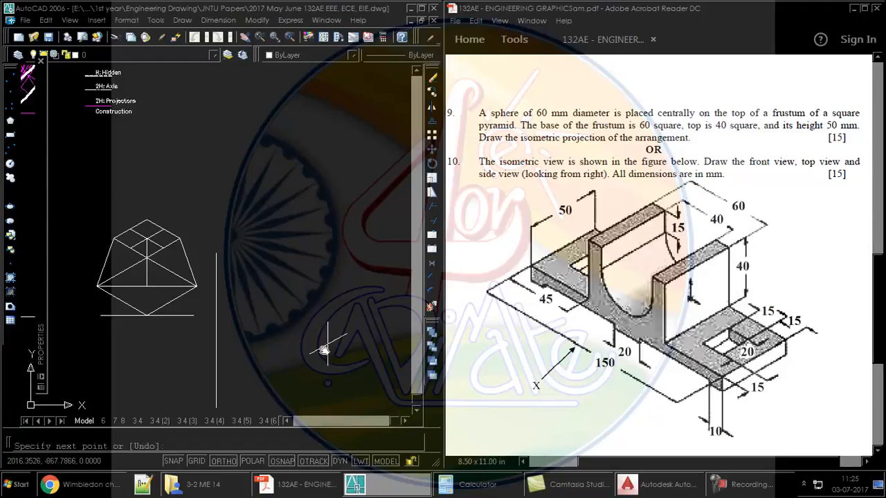
{"action": "left_click", "coordinate": [228, 462]}
{"action": "left_click", "coordinate": [349, 253]}
{"action": "key", "text": "Return"}
{"action": "key", "text": "Return"}
{"action": "left_click", "coordinate": [216, 254]}
{"action": "left_click", "coordinate": [331, 188]}
{"action": "key", "text": "Return"}
Step: Draw a 50 mm line at 45 degrees from the common point of the scale lines
{"action": "key", "text": "Return"}
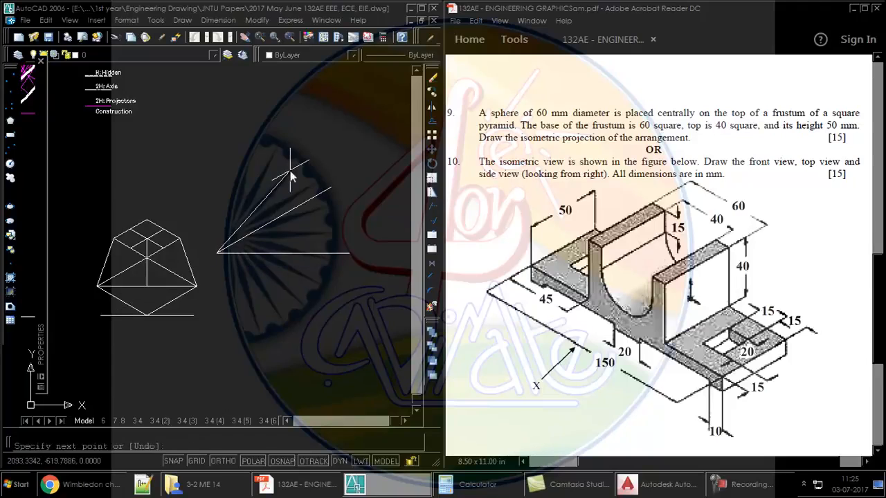
{"action": "left_click", "coordinate": [252, 461]}
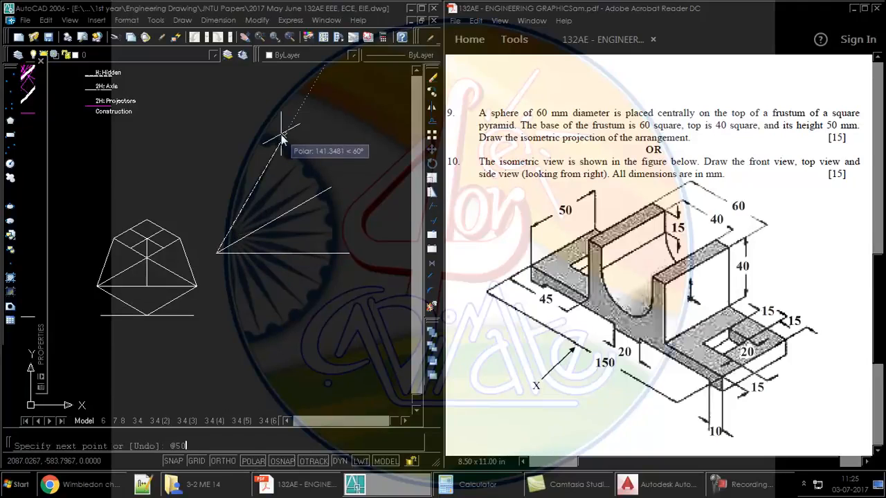
{"action": "key", "text": "Return"}
{"action": "key", "text": "Return"}
Step: Extend the 45-degree line to a steep helper line drawn across the scale lines, and erase the helper line
{"action": "middle_click_drag", "start_coordinate": [294, 197], "coordinate": [254, 206]}
{"action": "type", "text": "L"}
{"action": "key", "text": "Return"}
{"action": "left_click", "coordinate": [271, 174]}
{"action": "left_click", "coordinate": [260, 312]}
{"action": "key", "text": "Return"}
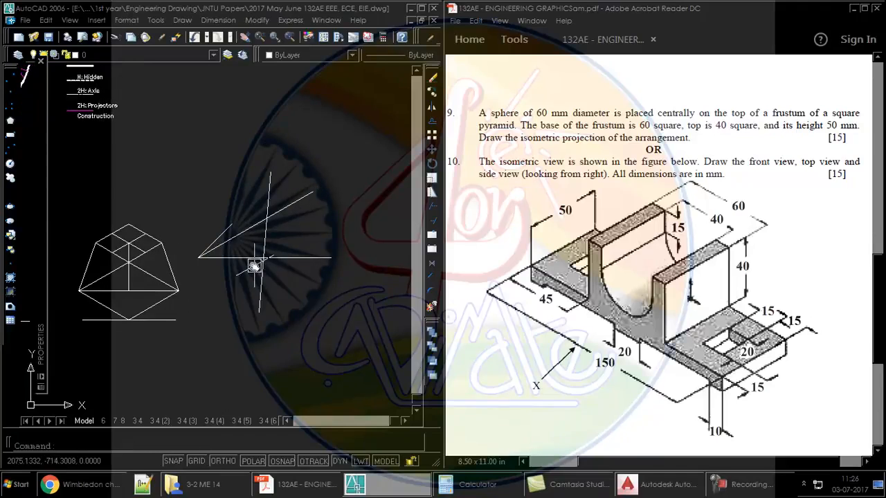
{"action": "key", "text": "Return"}
{"action": "left_click", "coordinate": [231, 229]}
{"action": "key", "text": "Return"}
{"action": "left_click", "coordinate": [250, 312]}
{"action": "key", "text": "Delete"}
Step: Place a duplicate of the front view's 60 mm sphere circle centred on the common point of the scale lines
{"action": "middle_click_drag", "start_coordinate": [300, 294], "coordinate": [342, 254]}
{"action": "type", "text": "C"}
{"action": "key", "text": "Return"}
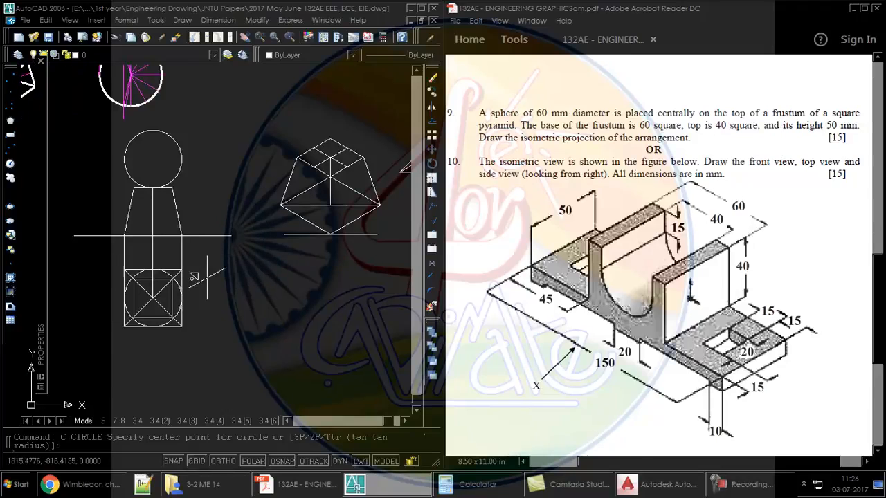
{"action": "left_click", "coordinate": [152, 160]}
{"action": "left_click", "coordinate": [178, 144]}
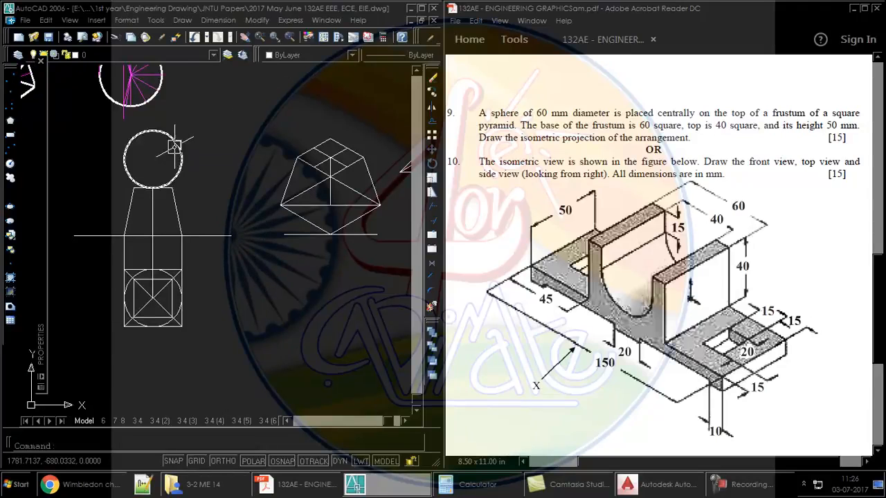
{"action": "left_click", "coordinate": [153, 160]}
{"action": "scroll", "coordinate": [105, 211], "scroll_direction": "down", "scroll_amount": 4}
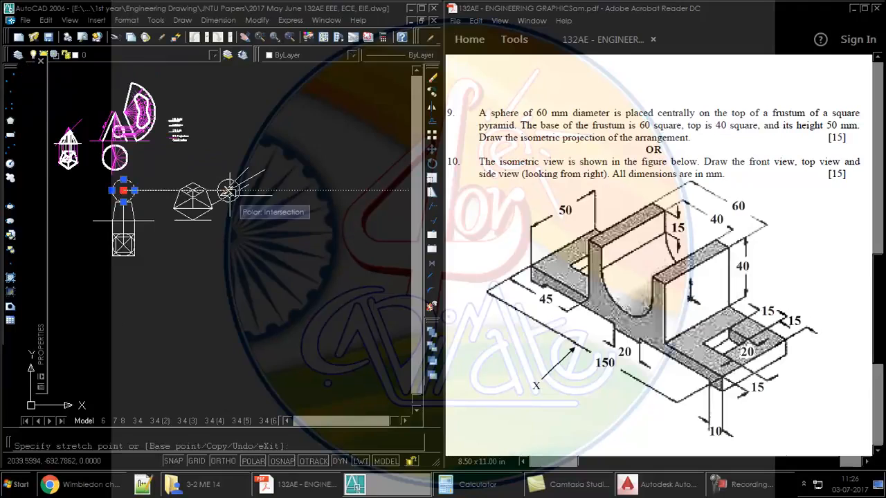
{"action": "left_click", "coordinate": [230, 191]}
{"action": "scroll", "coordinate": [225, 196], "scroll_direction": "up", "scroll_amount": 5}
{"action": "left_click", "coordinate": [237, 174]}
{"action": "left_click", "coordinate": [211, 190]}
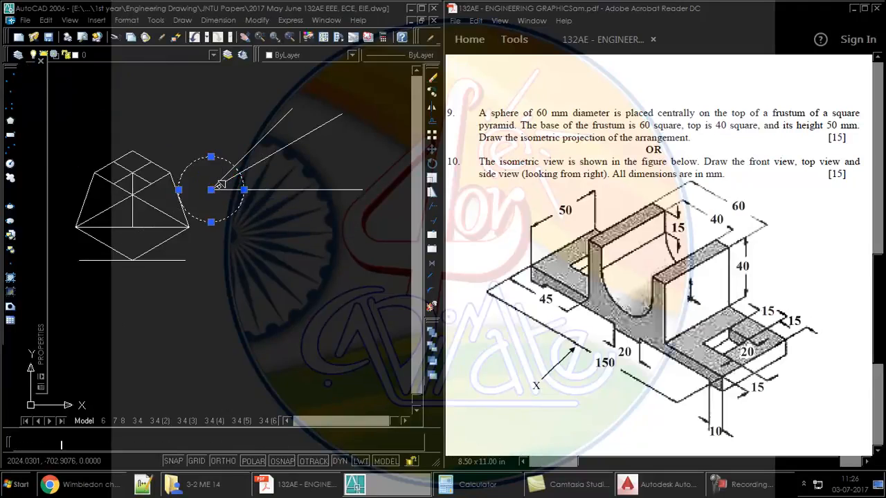
{"action": "key", "text": "Escape"}
Step: Draw a vertical projector about 24 mm long upward from the circle's intersection with the 30-degree line, crossing the 45-degree line
{"action": "scroll", "coordinate": [249, 153], "scroll_direction": "up", "scroll_amount": 2}
{"action": "scroll", "coordinate": [250, 153], "scroll_direction": "up", "scroll_amount": 2}
{"action": "type", "text": "l"}
{"action": "key", "text": "Return"}
{"action": "left_click", "coordinate": [229, 225]}
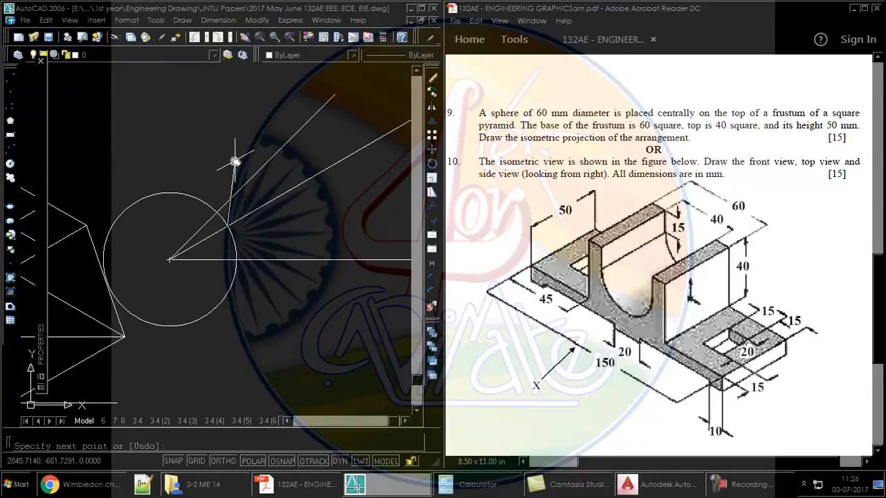
{"action": "left_click", "coordinate": [228, 160]}
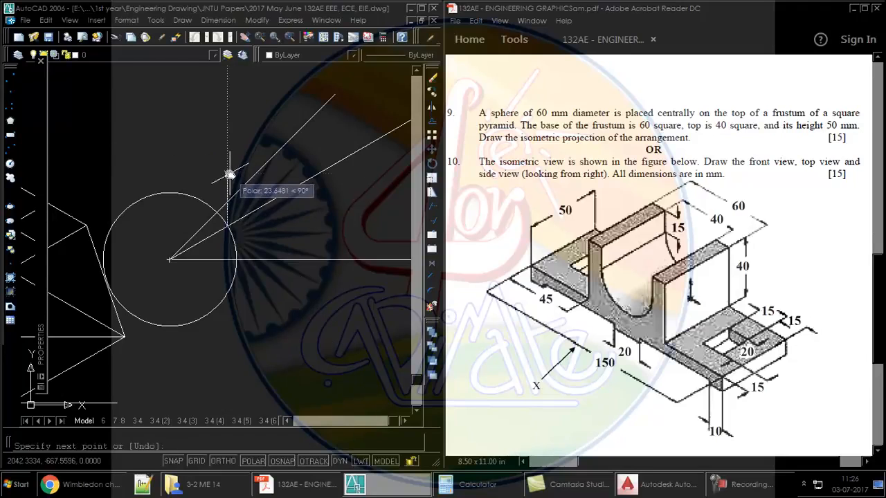
{"action": "key", "text": "Return"}
Step: Draw a concentric circle through the intersection of the vertical projector and the 45-degree line
{"action": "middle_click_drag", "start_coordinate": [235, 215], "coordinate": [247, 182]}
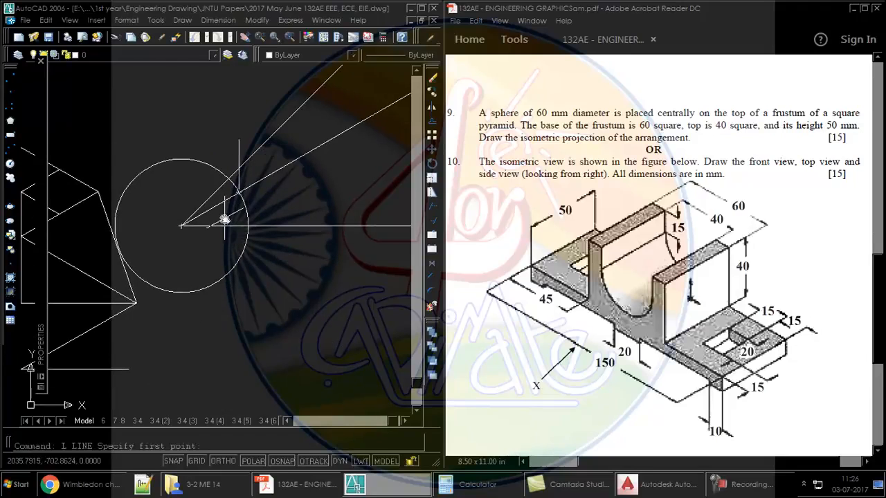
{"action": "type", "text": "c"}
{"action": "key", "text": "Return"}
{"action": "left_click", "coordinate": [182, 225]}
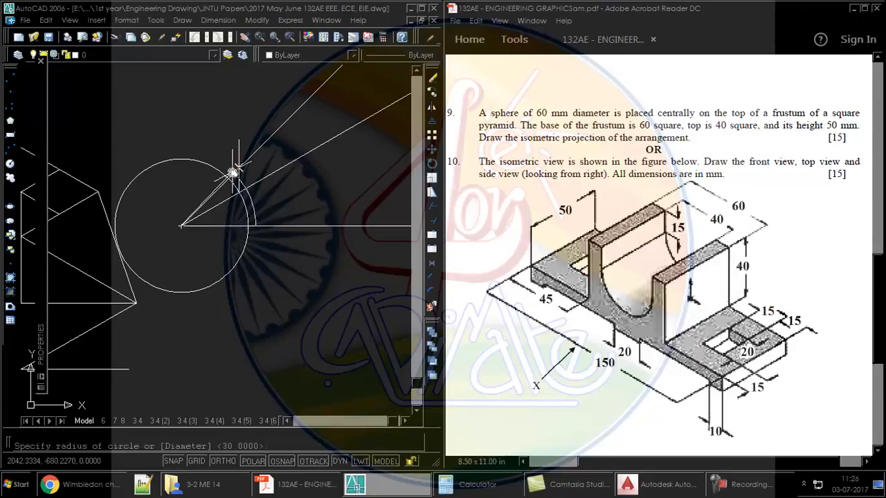
{"action": "middle_click_drag", "start_coordinate": [234, 173], "coordinate": [270, 154]}
Step: Draw a 30 mm vertical line upward from the centre of the frustum's top rhombus
{"action": "mouse_move", "coordinate": [132, 190]}
{"action": "middle_mouse_down"}
{"action": "mouse_move", "coordinate": [190, 190]}
{"action": "mouse_move", "coordinate": [222, 233]}
{"action": "middle_mouse_up"}
{"action": "type", "text": "L"}
{"action": "key", "text": "Return"}
{"action": "left_click", "coordinate": [147, 214]}
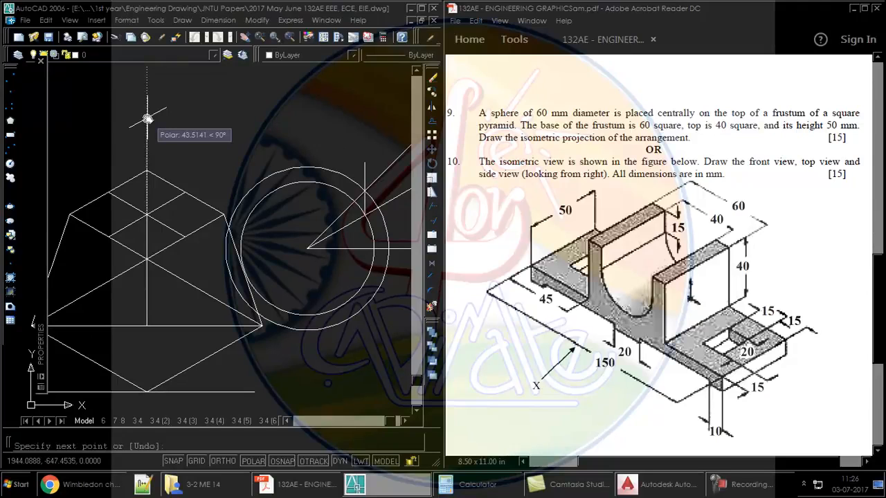
{"action": "key", "text": "Escape"}
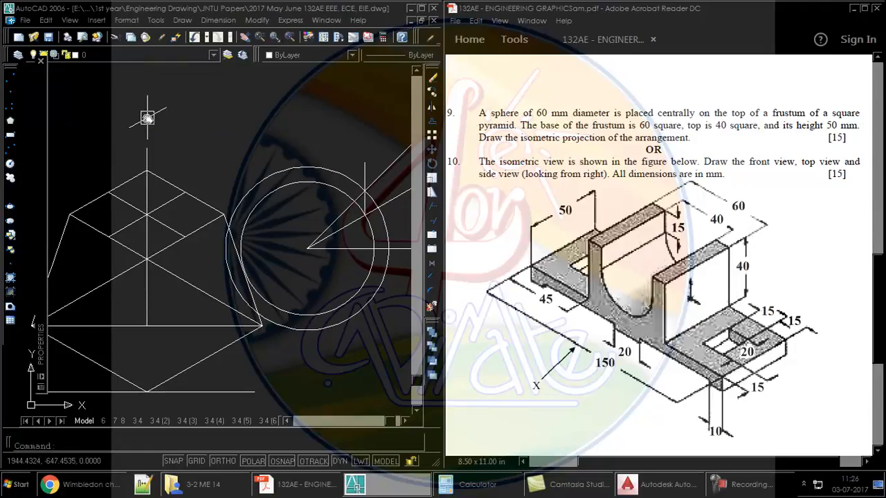
Step: Move the larger concentric circle so its centre sits on the upper end of the 30 mm vertical line
{"action": "middle_click_drag", "start_coordinate": [187, 178], "coordinate": [185, 151]}
{"action": "key", "text": "Escape"}
{"action": "left_click", "coordinate": [311, 145]}
{"action": "left_click", "coordinate": [308, 220]}
{"action": "left_click", "coordinate": [140, 122]}
{"action": "mouse_move", "coordinate": [188, 147]}
{"action": "middle_mouse_down"}
{"action": "mouse_move", "coordinate": [188, 158]}
{"action": "mouse_move", "coordinate": [193, 142]}
{"action": "mouse_move", "coordinate": [280, 142]}
{"action": "middle_mouse_up"}
{"action": "key", "text": "Escape"}
Step: Match the thick solid line style of an earlier drawing onto the isometric sphere circle and the frustum's left-hand top and slant edges
{"action": "scroll", "coordinate": [193, 142], "scroll_direction": "down", "scroll_amount": 2}
{"action": "type", "text": "MA"}
{"action": "key", "text": "Return"}
{"action": "scroll", "coordinate": [168, 158], "scroll_direction": "down", "scroll_amount": 4}
{"action": "middle_click_drag", "start_coordinate": [137, 89], "coordinate": [158, 148]}
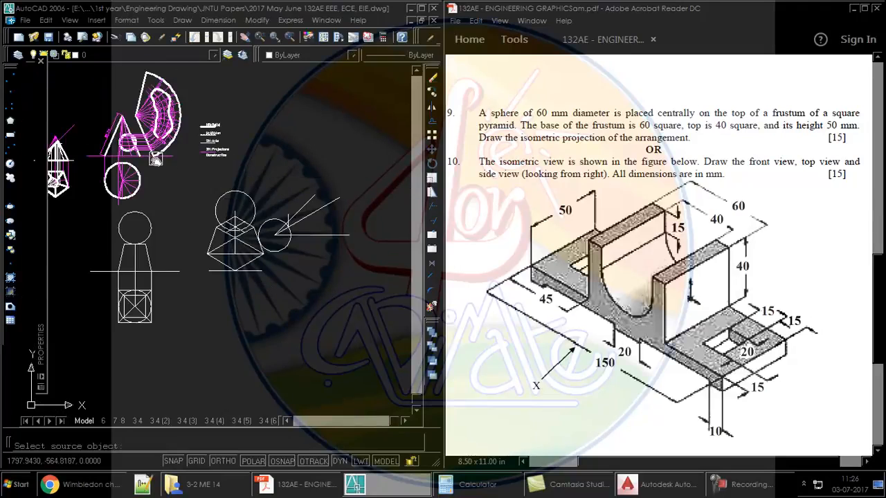
{"action": "scroll", "coordinate": [151, 183], "scroll_direction": "up", "scroll_amount": 2}
{"action": "scroll", "coordinate": [139, 187], "scroll_direction": "up", "scroll_amount": 2}
{"action": "left_click", "coordinate": [135, 201]}
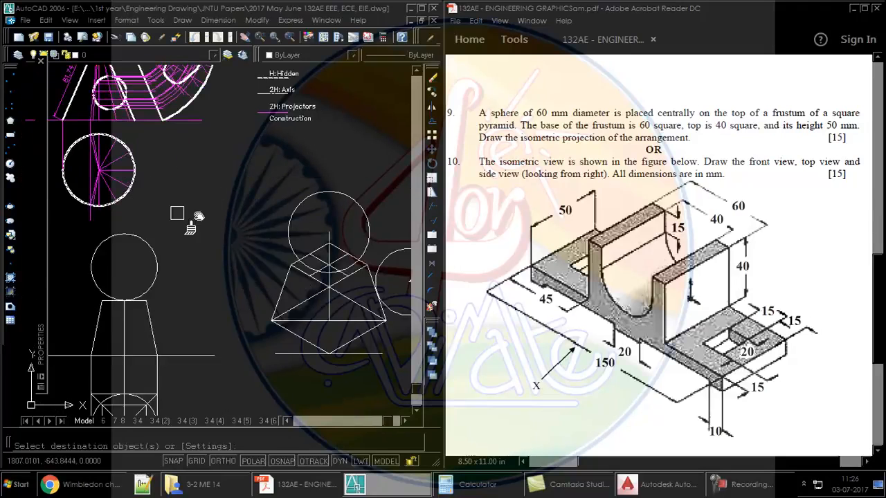
{"action": "left_click", "coordinate": [291, 212]}
{"action": "scroll", "coordinate": [303, 281], "scroll_direction": "up", "scroll_amount": 4}
{"action": "left_click", "coordinate": [299, 259]}
{"action": "left_click", "coordinate": [329, 217]}
{"action": "left_click", "coordinate": [257, 301]}
Step: Apply the same thick solid style to the frustum's two front base edges, right slant edge and right-hand top edges
{"action": "middle_click_drag", "start_coordinate": [291, 293], "coordinate": [187, 183]}
{"action": "left_click", "coordinate": [205, 287]}
{"action": "left_click", "coordinate": [309, 285]}
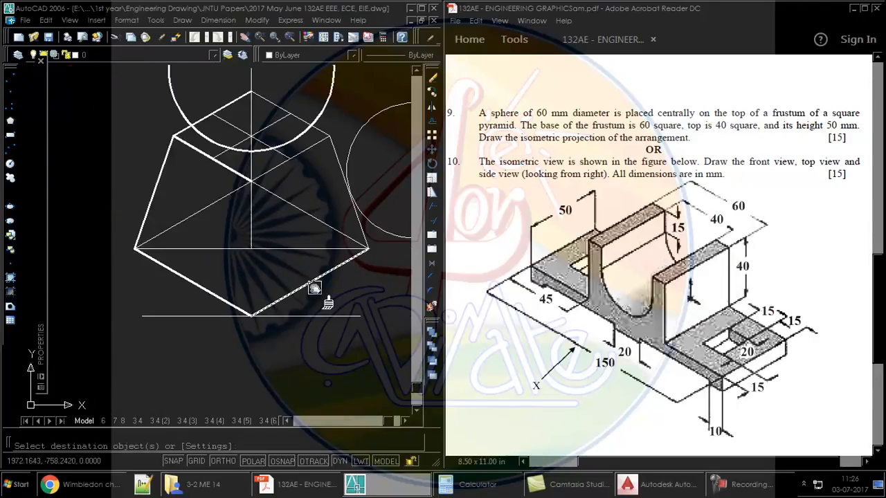
{"action": "left_click", "coordinate": [337, 164]}
{"action": "left_click", "coordinate": [315, 142]}
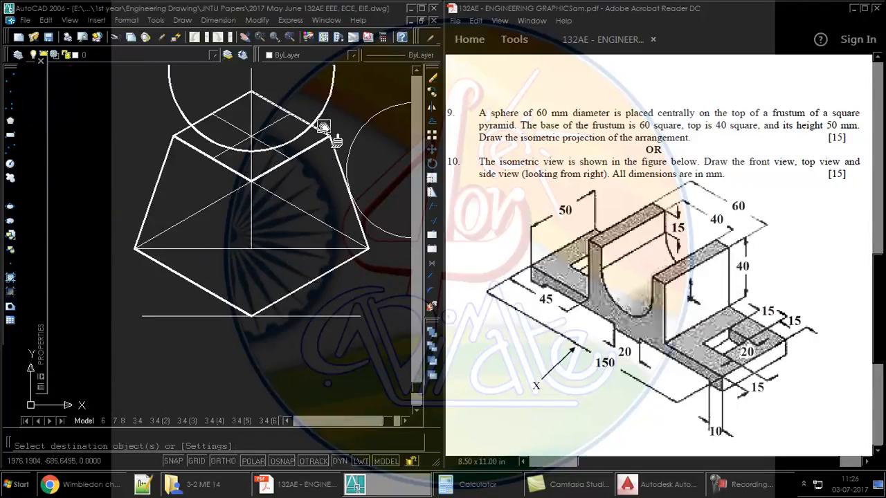
{"action": "scroll", "coordinate": [380, 131], "scroll_direction": "down", "scroll_amount": 5}
{"action": "middle_click_drag", "start_coordinate": [210, 136], "coordinate": [217, 178]}
{"action": "key", "text": "Return"}
Step: Match the magenta construction line style of the earlier drawing onto the isometric view's base diagonal, vertical axis and slanting lines
{"action": "key", "text": "Return"}
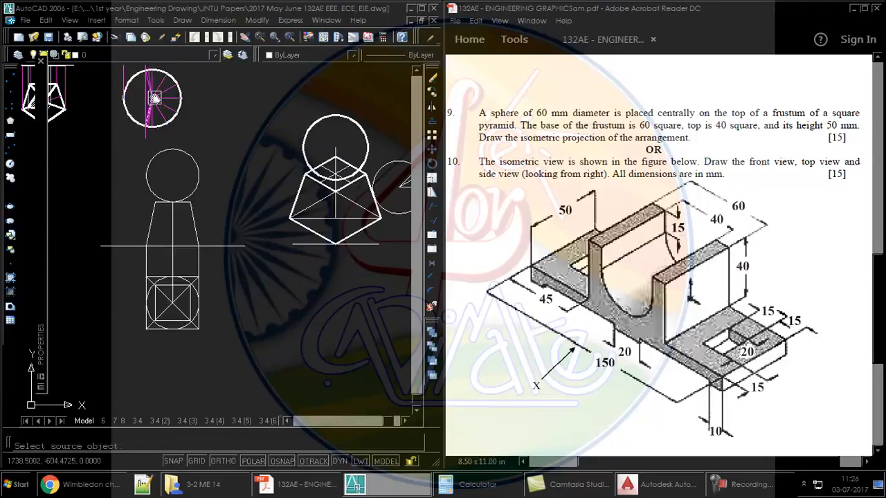
{"action": "scroll", "coordinate": [157, 100], "scroll_direction": "up", "scroll_amount": 2}
{"action": "left_click", "coordinate": [157, 102]}
{"action": "middle_click_drag", "start_coordinate": [400, 261], "coordinate": [177, 175]}
{"action": "scroll", "coordinate": [197, 181], "scroll_direction": "up", "scroll_amount": 3}
{"action": "left_click", "coordinate": [224, 138]}
{"action": "left_click", "coordinate": [195, 192]}
{"action": "left_click", "coordinate": [147, 178]}
{"action": "left_click", "coordinate": [117, 142]}
Step: Apply the magenta construction style to the remaining centre lines inside the frustum's top rhombus
{"action": "middle_click_drag", "start_coordinate": [128, 137], "coordinate": [166, 242]}
{"action": "scroll", "coordinate": [230, 148], "scroll_direction": "up", "scroll_amount": 3}
{"action": "left_click", "coordinate": [232, 139]}
{"action": "left_click", "coordinate": [183, 183]}
{"action": "scroll", "coordinate": [252, 177], "scroll_direction": "down", "scroll_amount": 4}
{"action": "middle_click_drag", "start_coordinate": [252, 178], "coordinate": [263, 197]}
{"action": "middle_click_drag", "start_coordinate": [287, 177], "coordinate": [265, 145]}
{"action": "key", "text": "Return"}
Step: Break the left rear edge of the frustum's top where it crosses the sphere circle
{"action": "middle_click_drag", "start_coordinate": [271, 177], "coordinate": [279, 201]}
{"action": "type", "text": "B"}
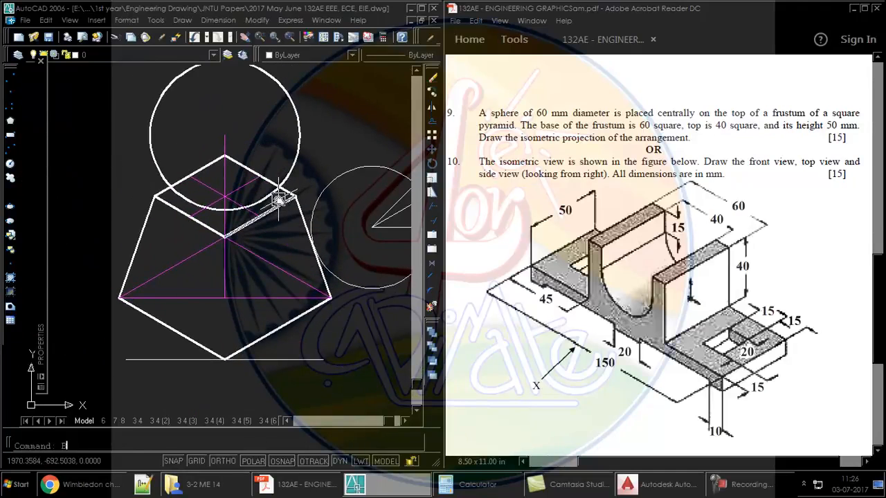
{"action": "type", "text": "R"}
{"action": "key", "text": "Return"}
{"action": "scroll", "coordinate": [206, 189], "scroll_direction": "up", "scroll_amount": 5}
{"action": "left_click", "coordinate": [114, 175]}
{"action": "scroll", "coordinate": [101, 181], "scroll_direction": "down", "scroll_amount": 5}
Step: Break the right rear edge of the frustum's top where it crosses the sphere circle
{"action": "scroll", "coordinate": [196, 172], "scroll_direction": "up", "scroll_amount": 4}
{"action": "key", "text": "Return"}
{"action": "left_click", "coordinate": [144, 178]}
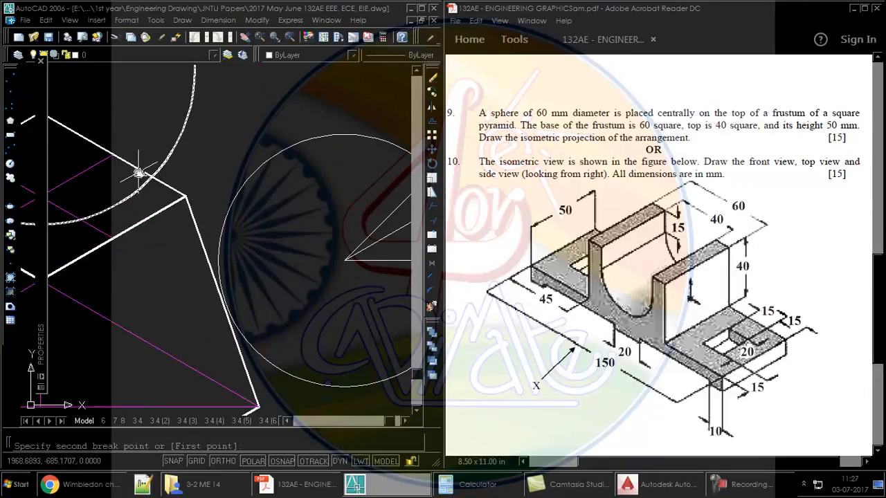
{"action": "scroll", "coordinate": [139, 177], "scroll_direction": "up", "scroll_amount": 6}
{"action": "key", "text": "Return"}
{"action": "left_click", "coordinate": [155, 169]}
{"action": "left_click", "coordinate": [183, 180]}
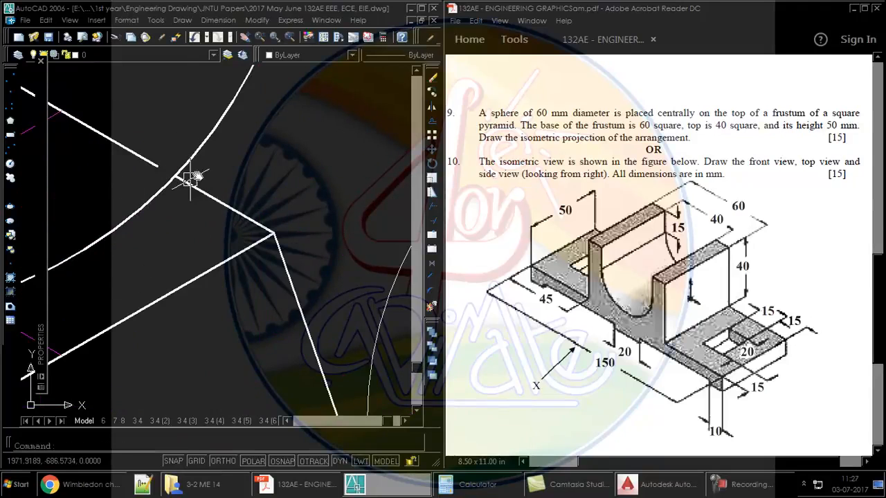
Step: Match the magenta construction style onto the portions of the two rear top edges that lie behind the sphere
{"action": "scroll", "coordinate": [225, 172], "scroll_direction": "down", "scroll_amount": 8}
{"action": "scroll", "coordinate": [334, 199], "scroll_direction": "down", "scroll_amount": 2}
{"action": "type", "text": "M"}
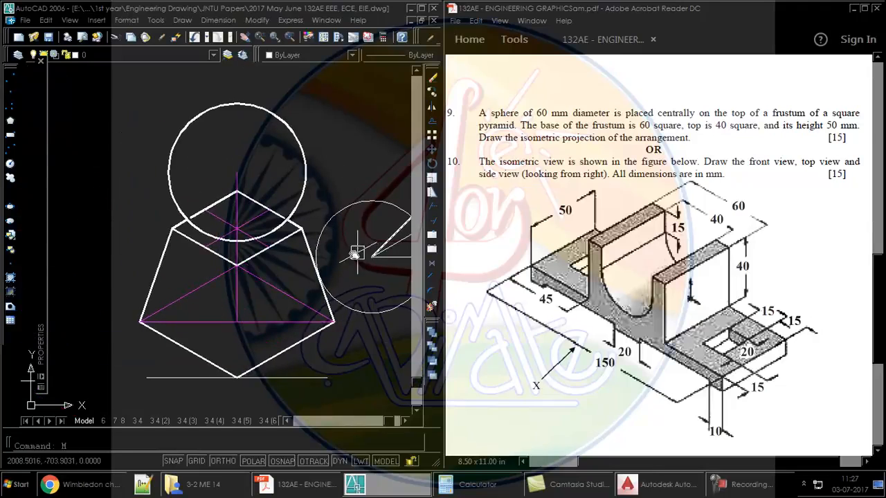
{"action": "type", "text": "A"}
{"action": "key", "text": "Return"}
{"action": "left_click", "coordinate": [237, 226]}
{"action": "left_click", "coordinate": [257, 192]}
{"action": "left_click", "coordinate": [229, 216]}
{"action": "key", "text": "Return"}
{"action": "middle_click_drag", "start_coordinate": [255, 197], "coordinate": [264, 158]}
{"action": "scroll", "coordinate": [276, 169], "scroll_direction": "down", "scroll_amount": 3}
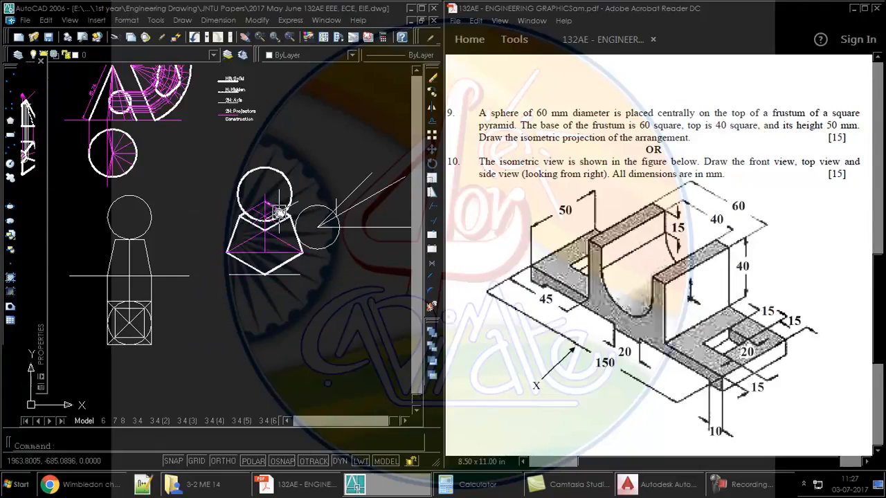